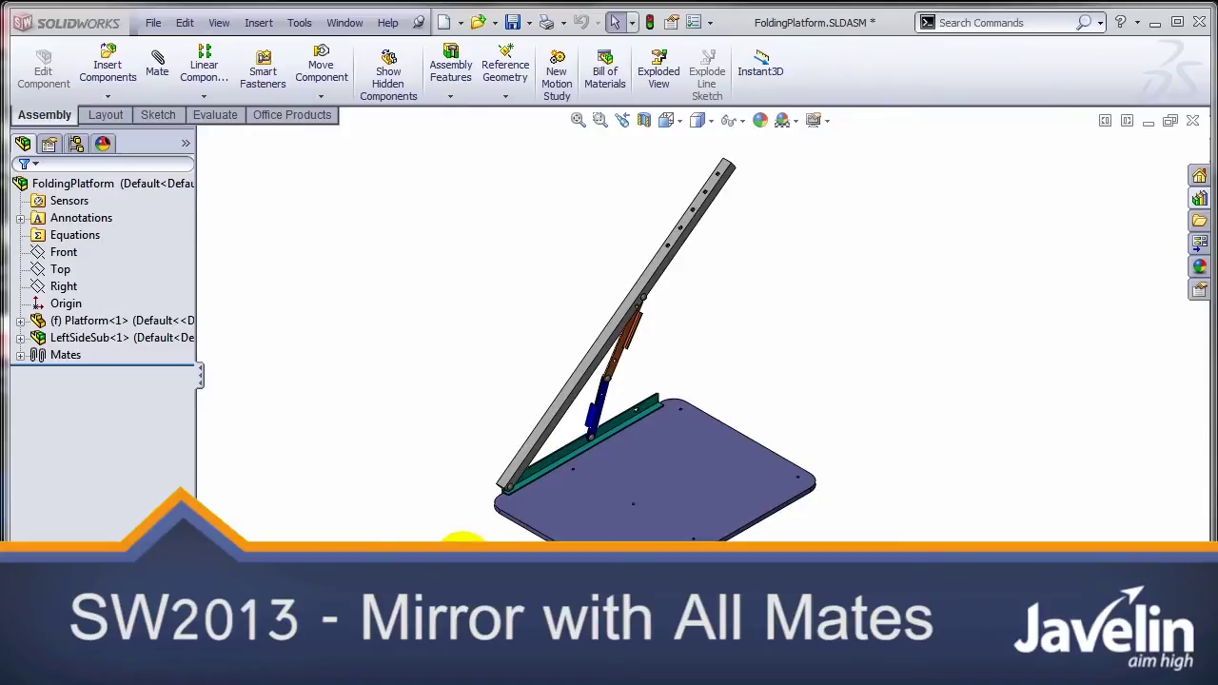
Select and highlight the LeftSideSub subassembly in the tree and model, then clear the selection
click(154, 342)
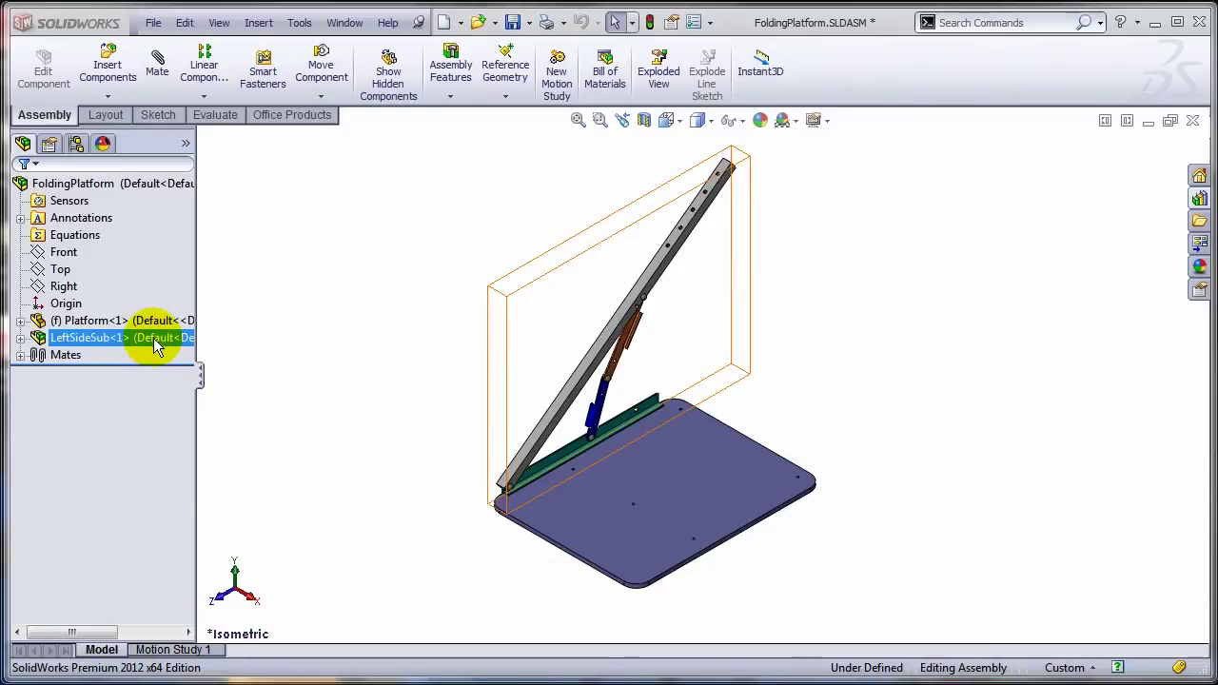
click(258, 163)
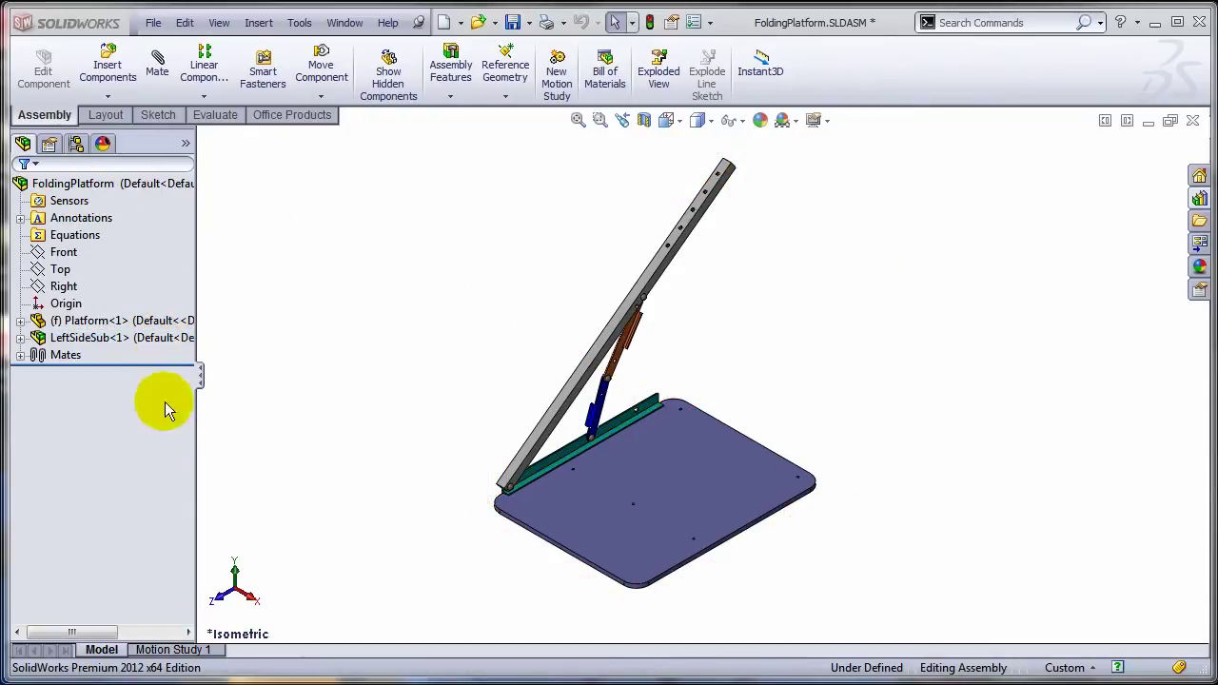
click(138, 343)
click(64, 344)
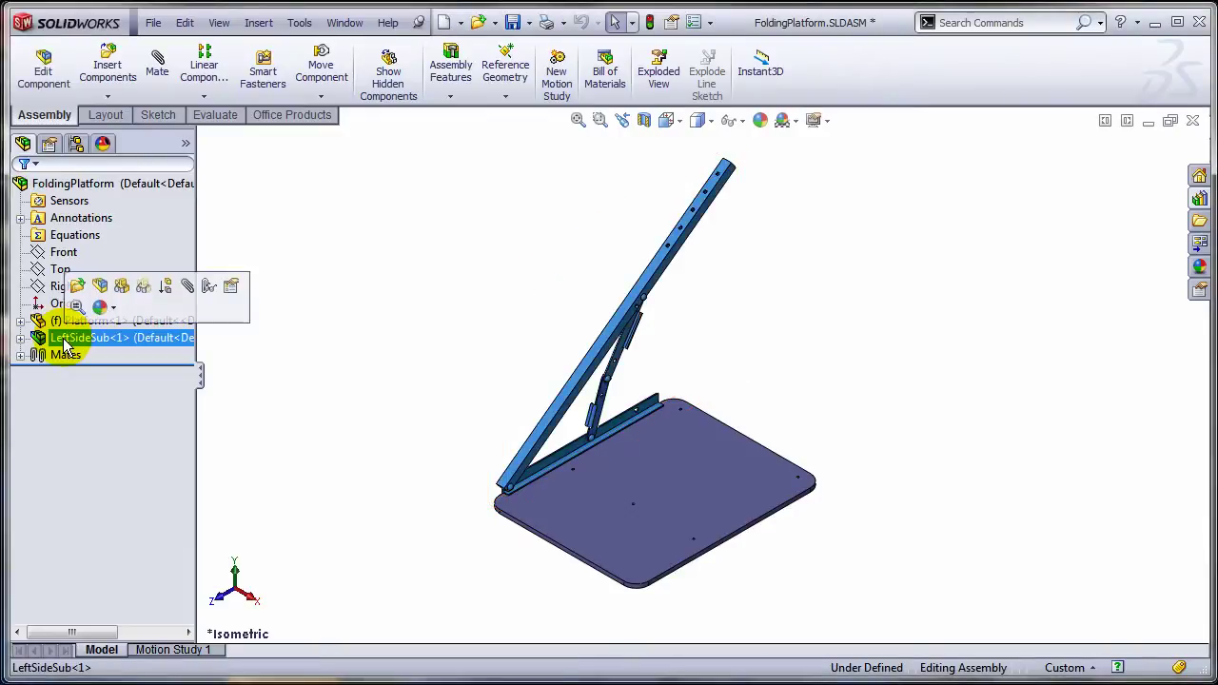
click(298, 507)
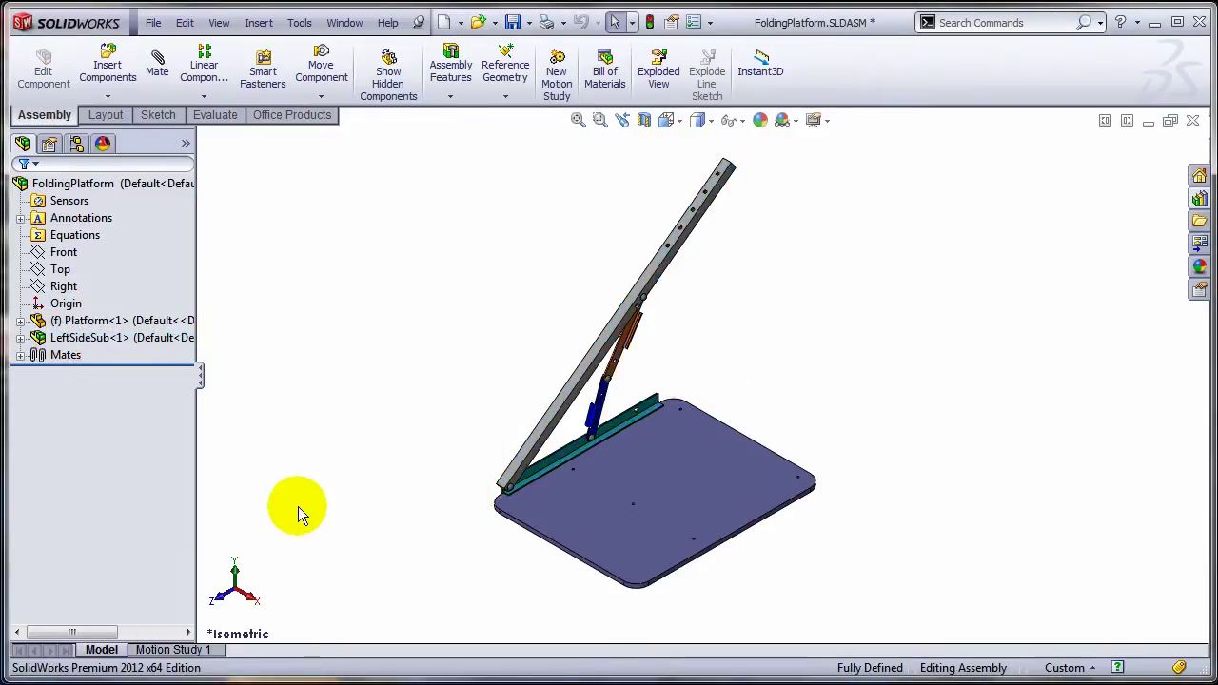
Open LeftSideSub in its own window and bring up options for LeftPlatformSupport's Coincident33 mate
right_click(122, 340)
click(146, 288)
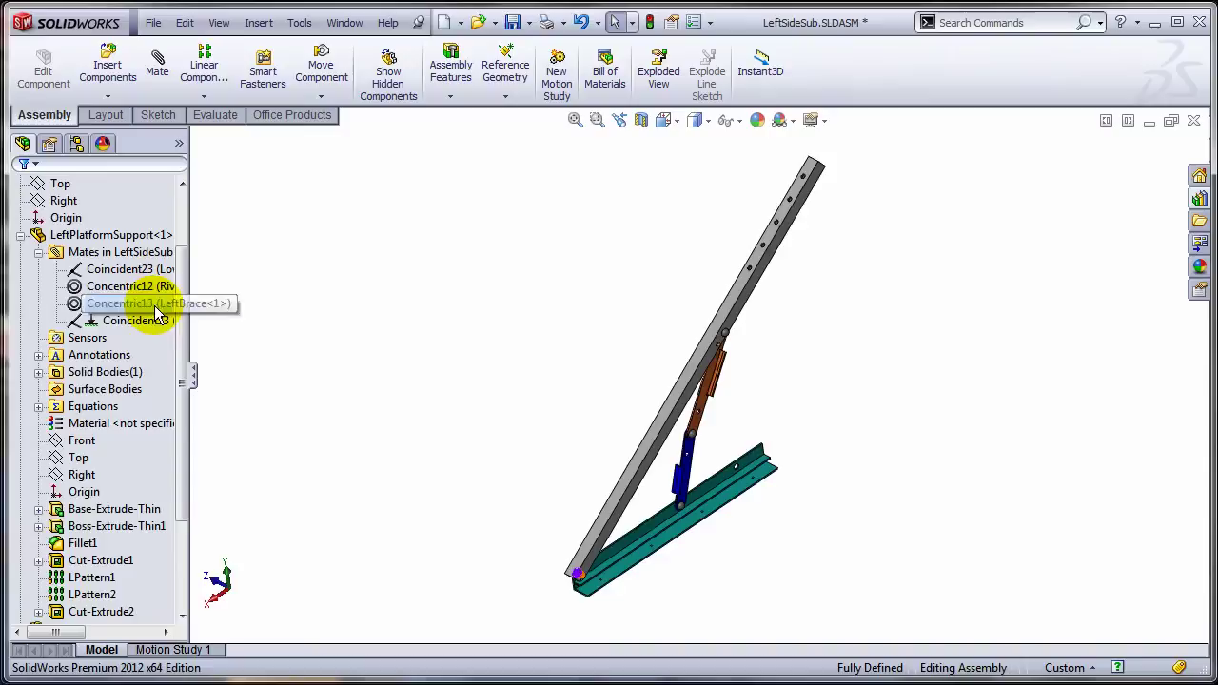
click(107, 238)
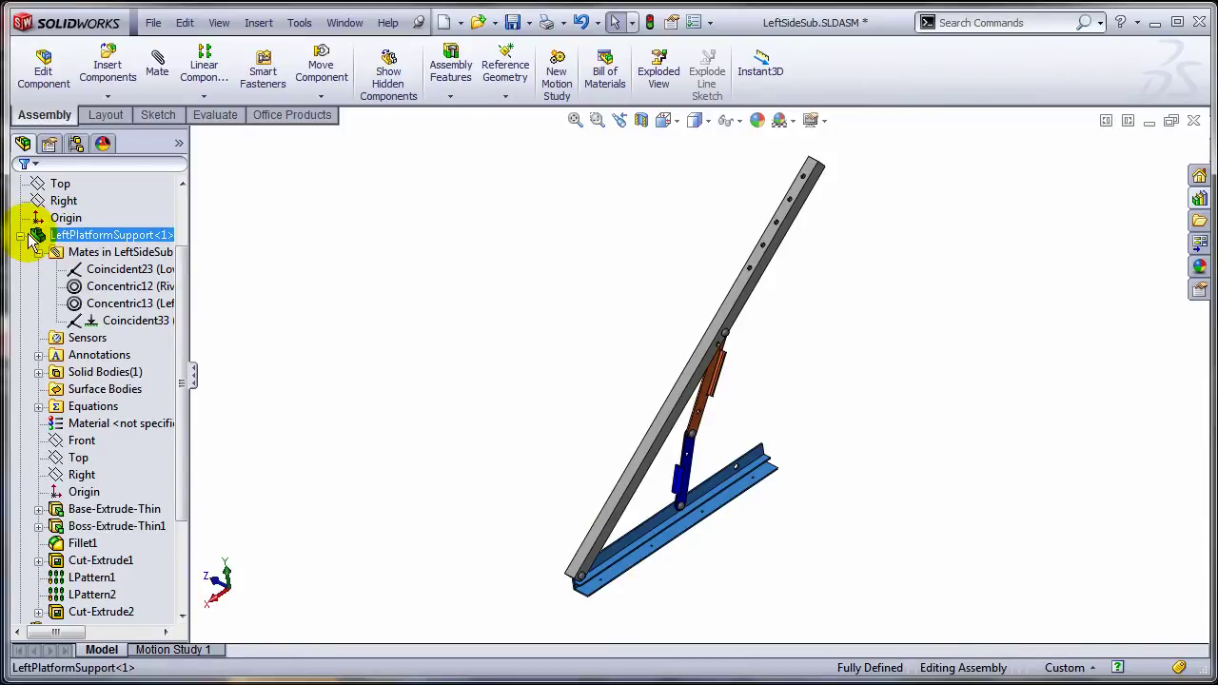
click(130, 323)
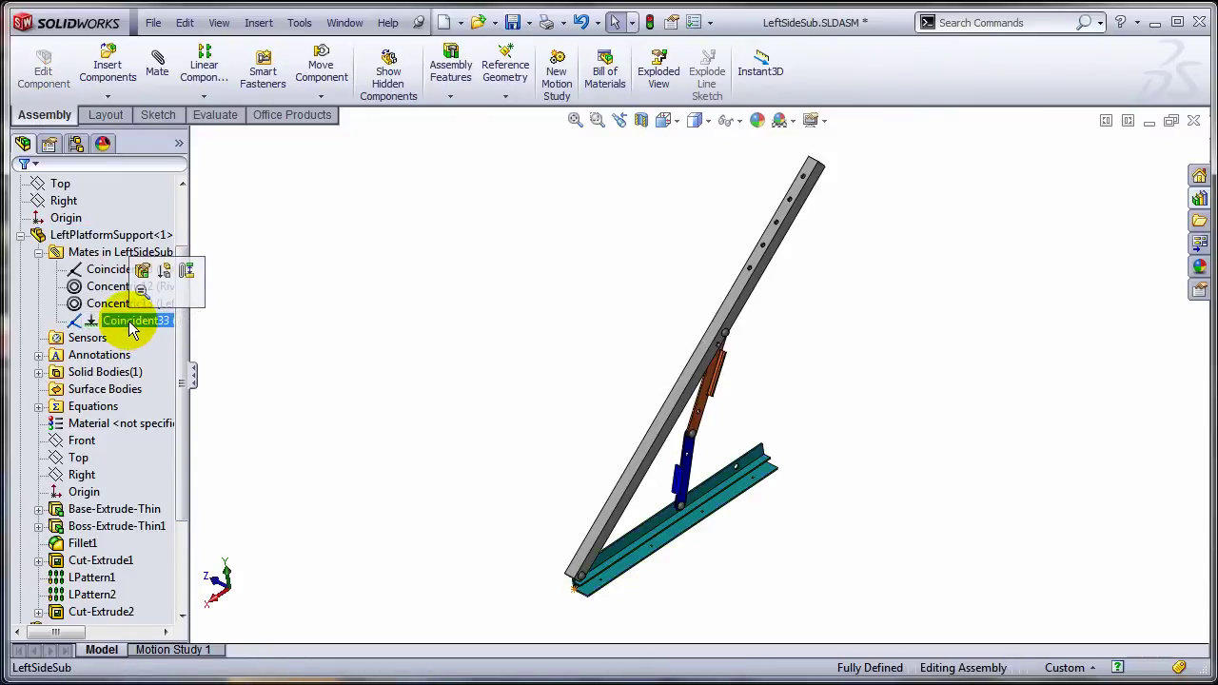
right_click(130, 324)
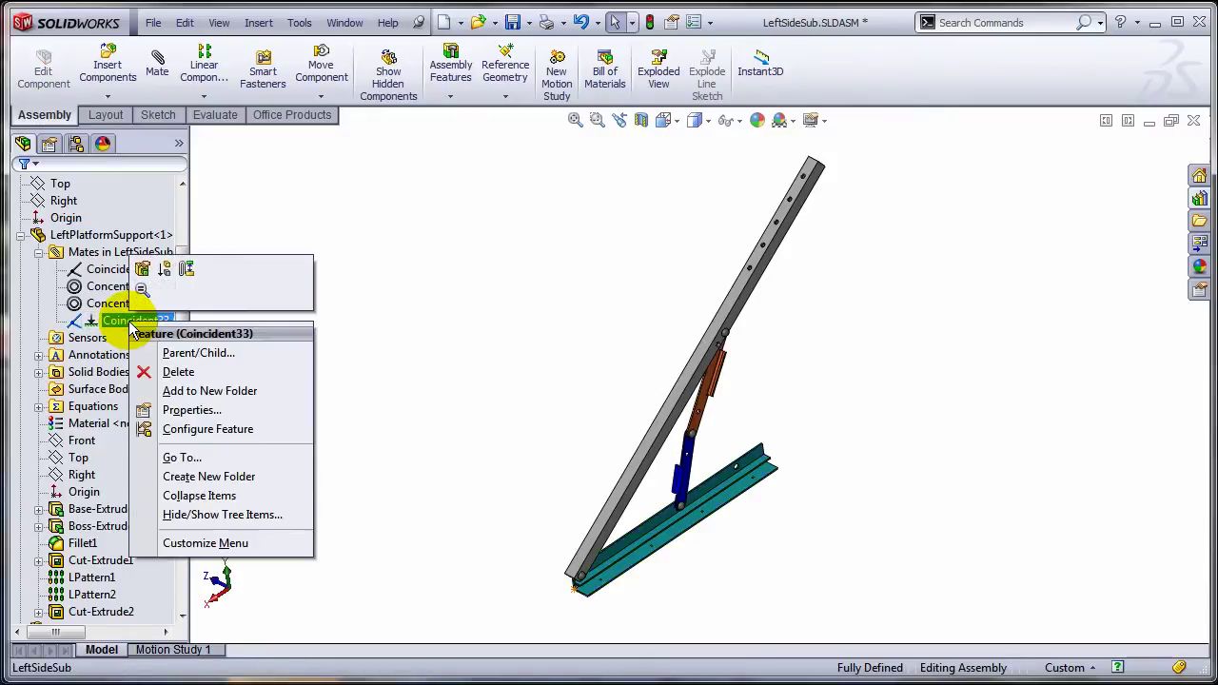
click(162, 272)
scroll(721, 593, down, 3)
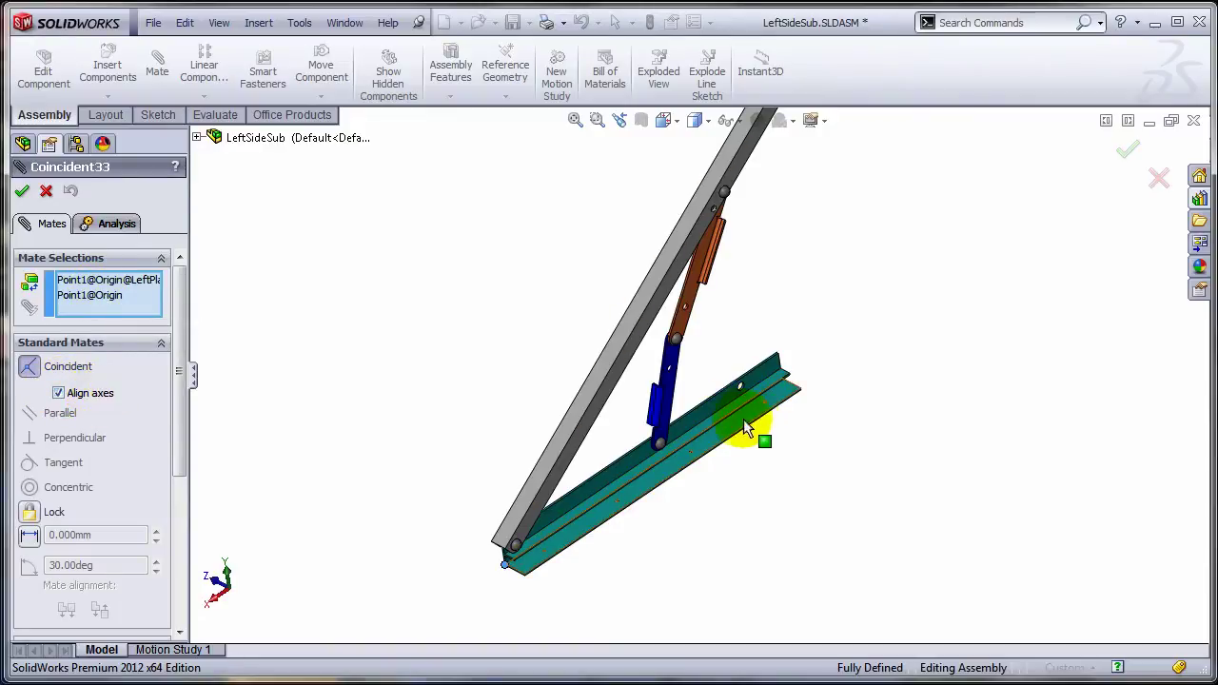
click(23, 195)
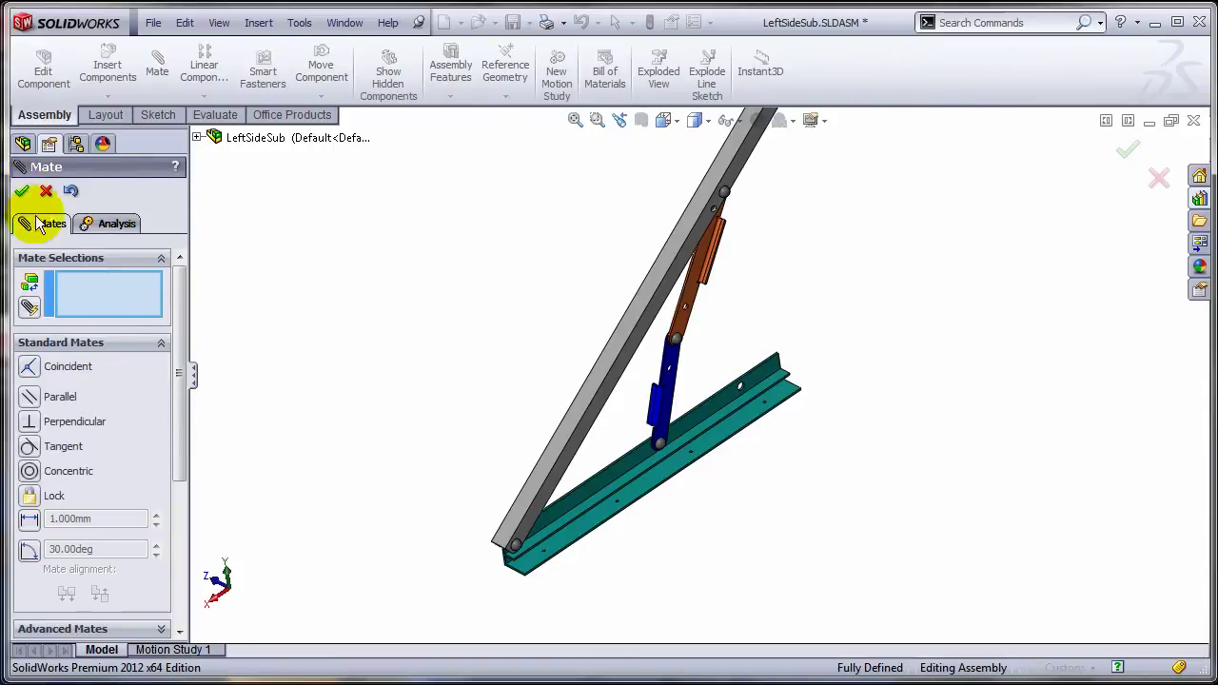
click(22, 194)
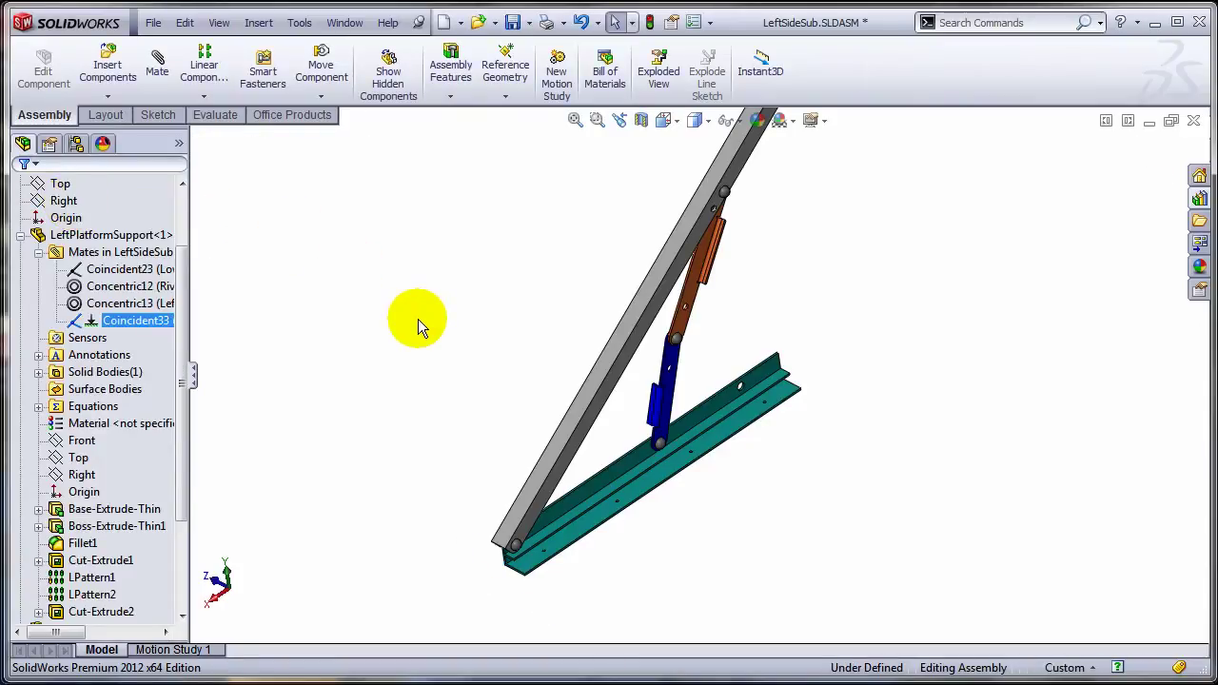
In FoldingPlatform.SLDASM, mirror LeftSideSub<1> about the Right plane with Mirror Components
key(ctrl+Tab)
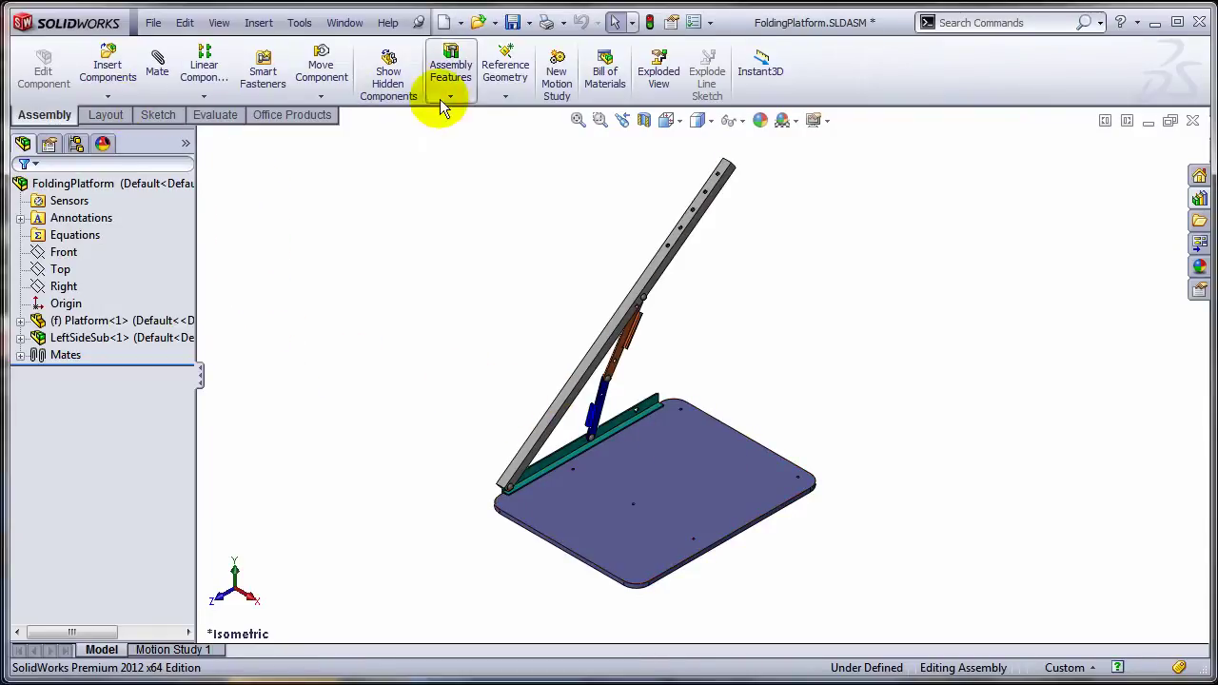
click(204, 96)
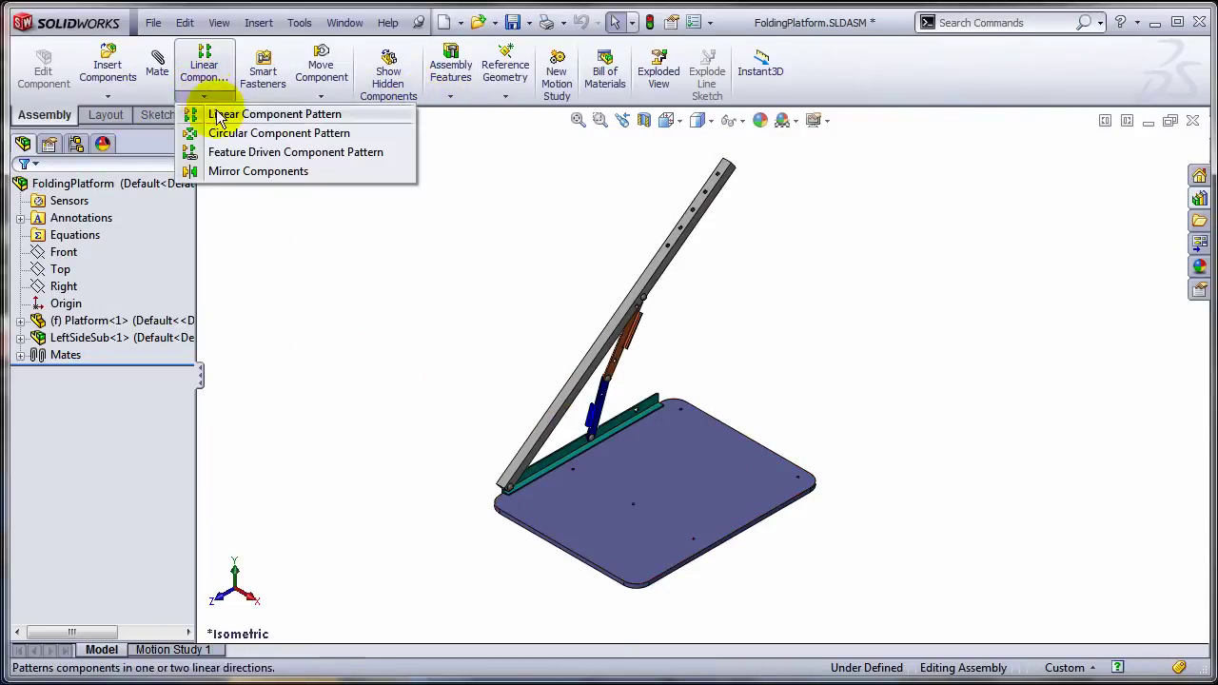
click(244, 168)
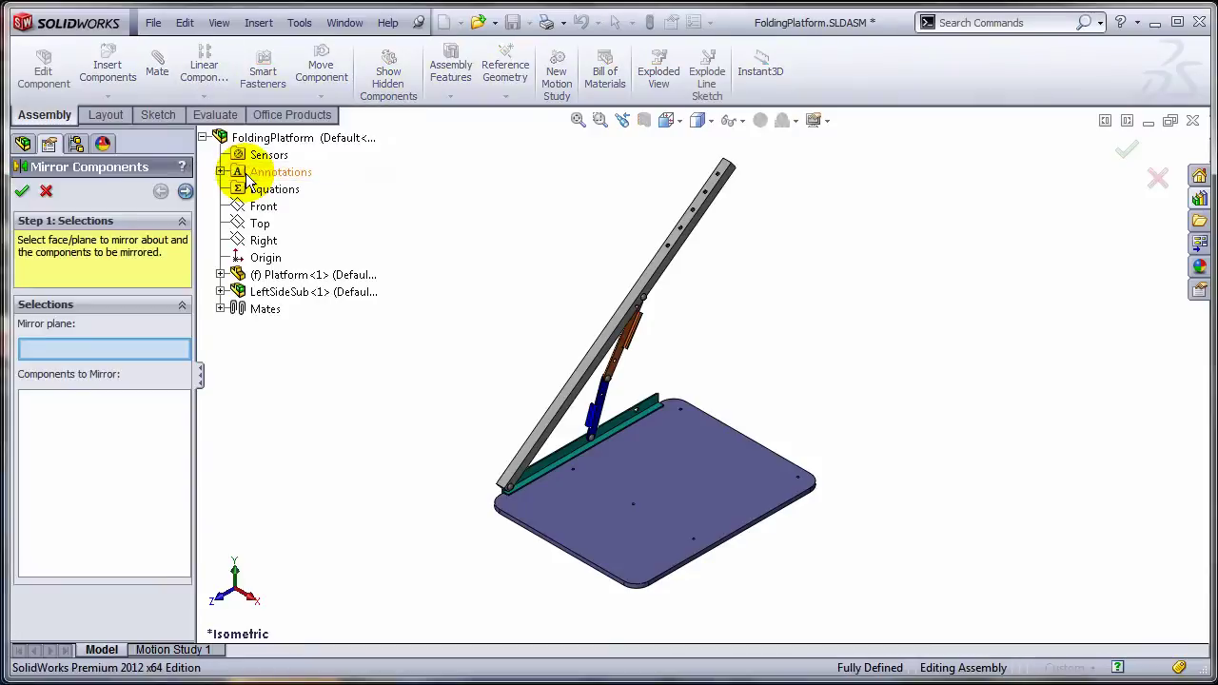
click(260, 243)
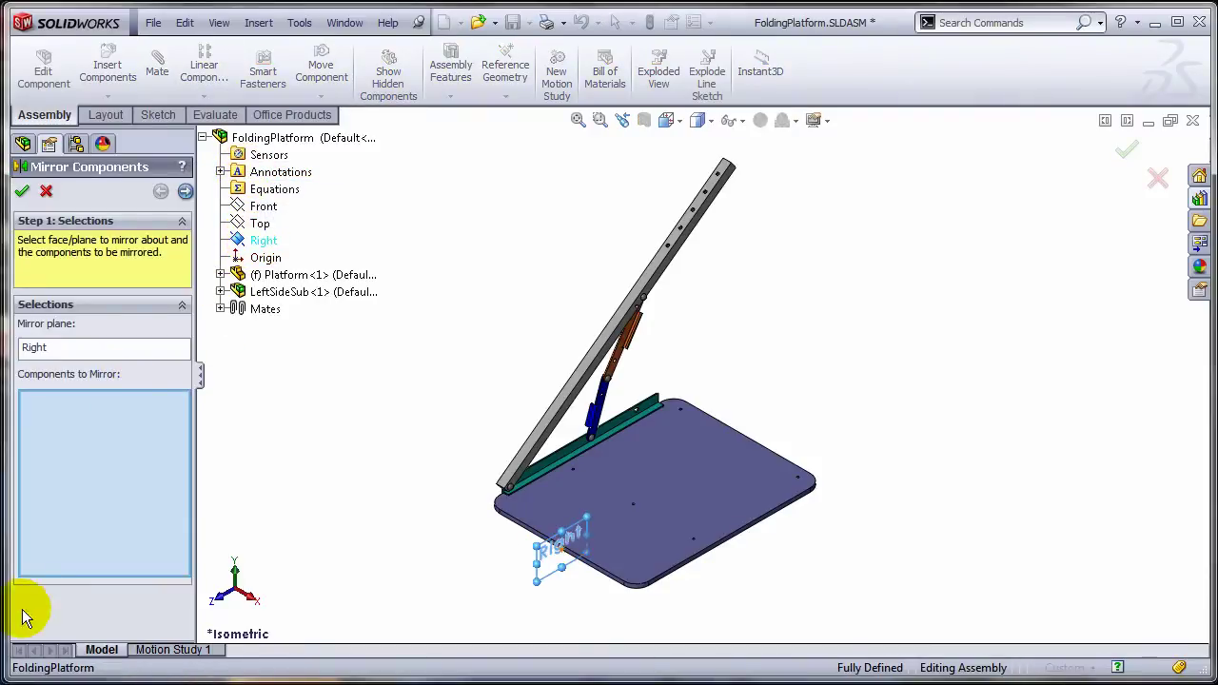
click(279, 295)
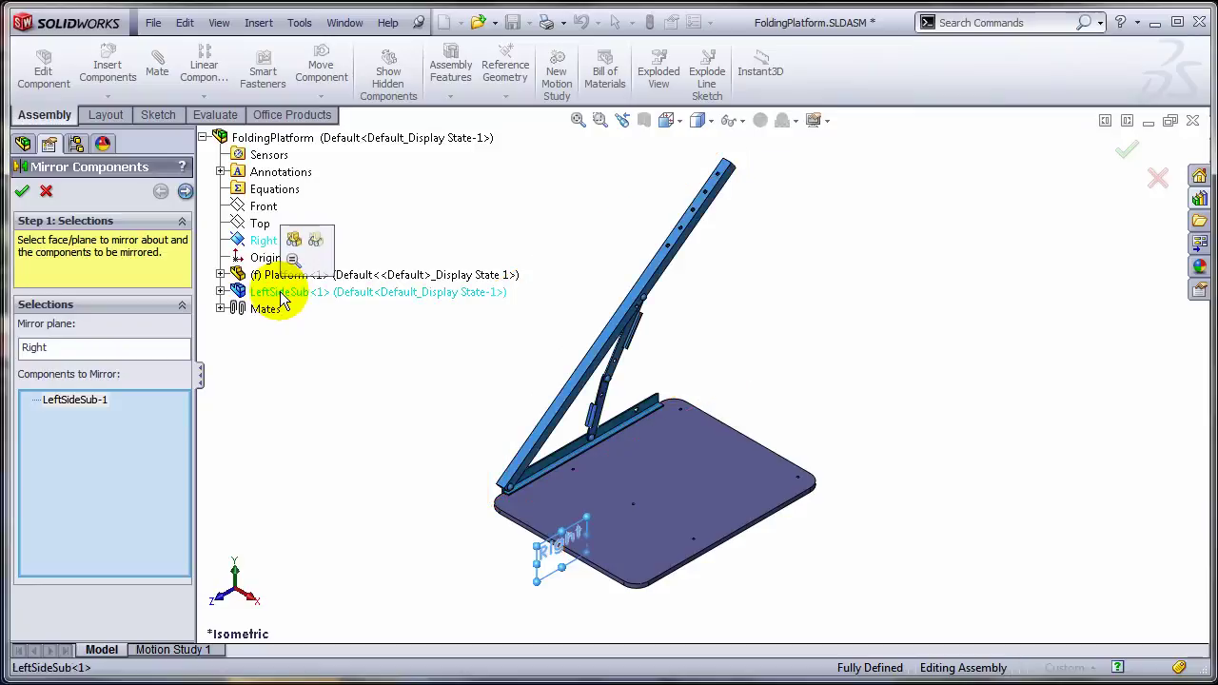
click(187, 193)
Flag LeftPlatformSupport, LeftBrace, LowerLink and UpperLink as opposite-hand versions
click(33, 345)
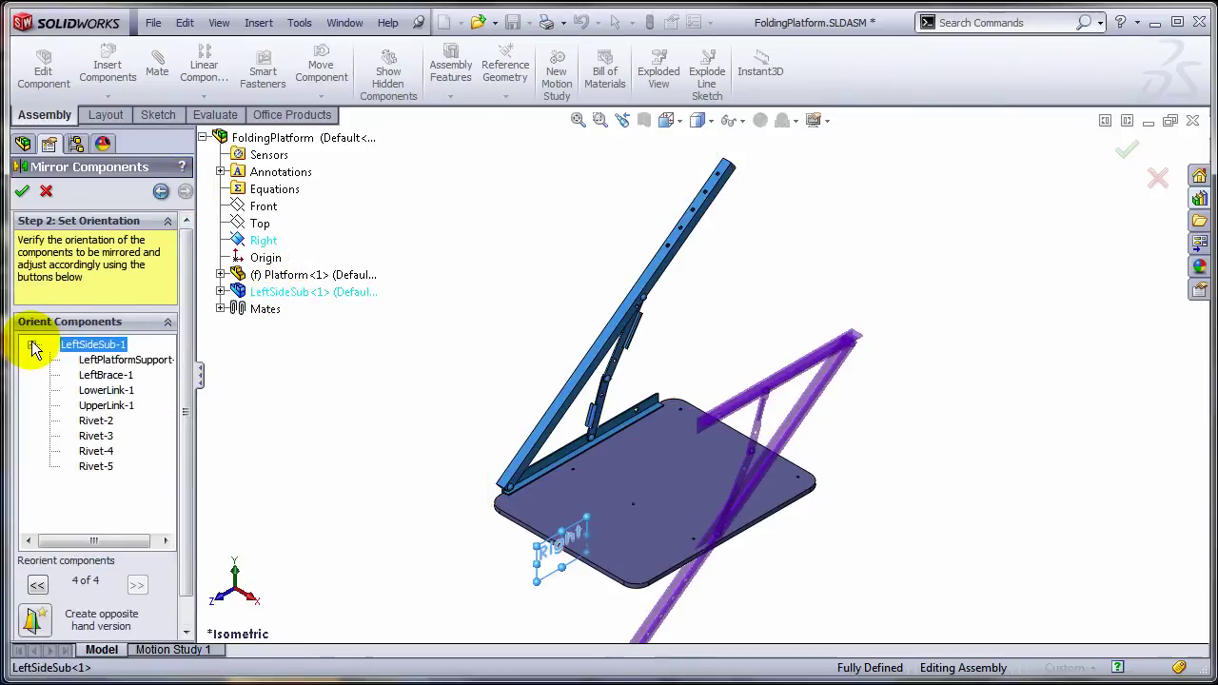
click(119, 360)
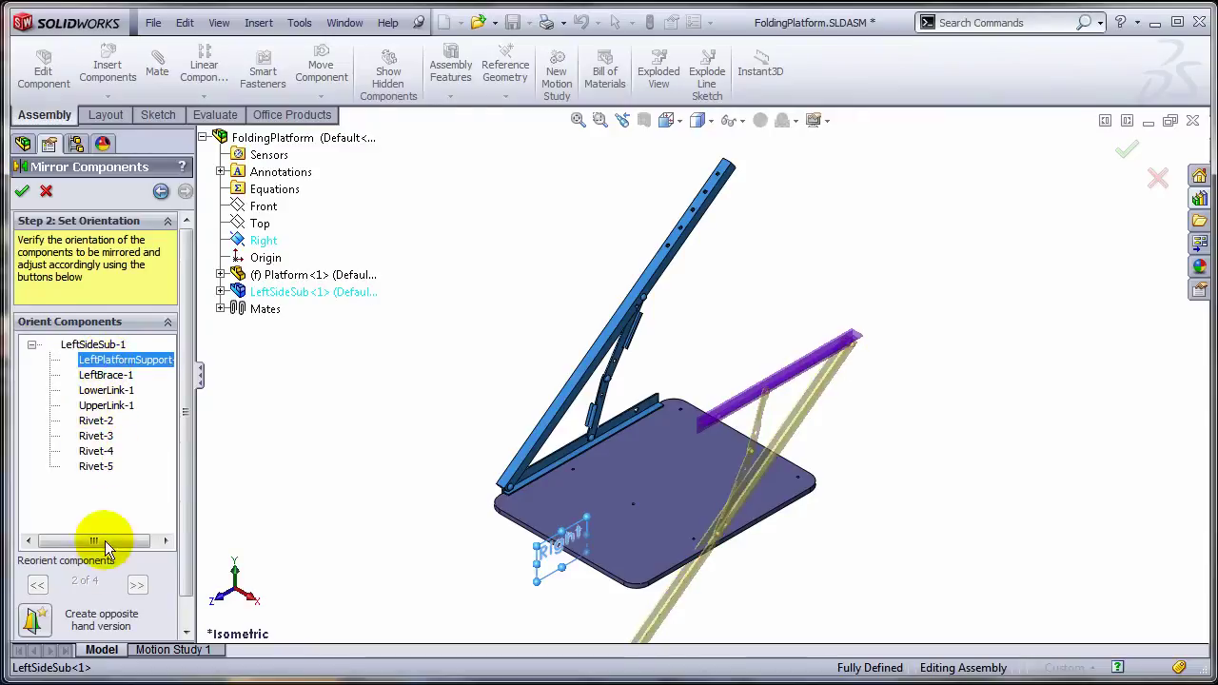
click(36, 621)
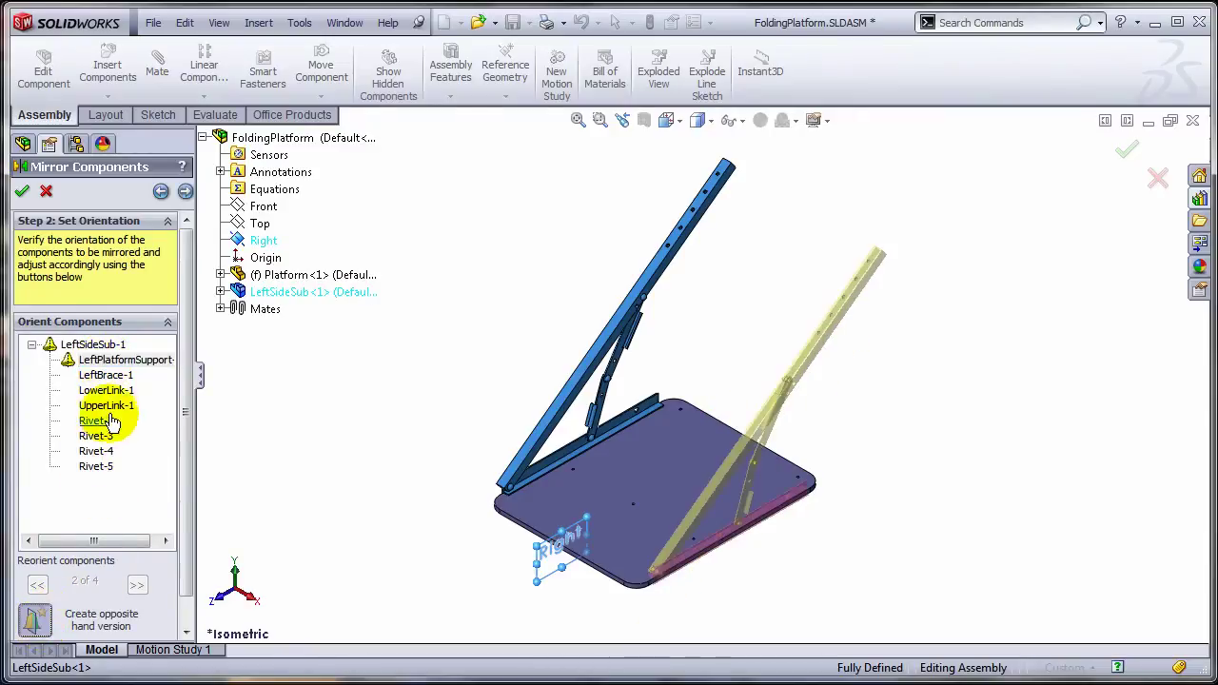
click(36, 620)
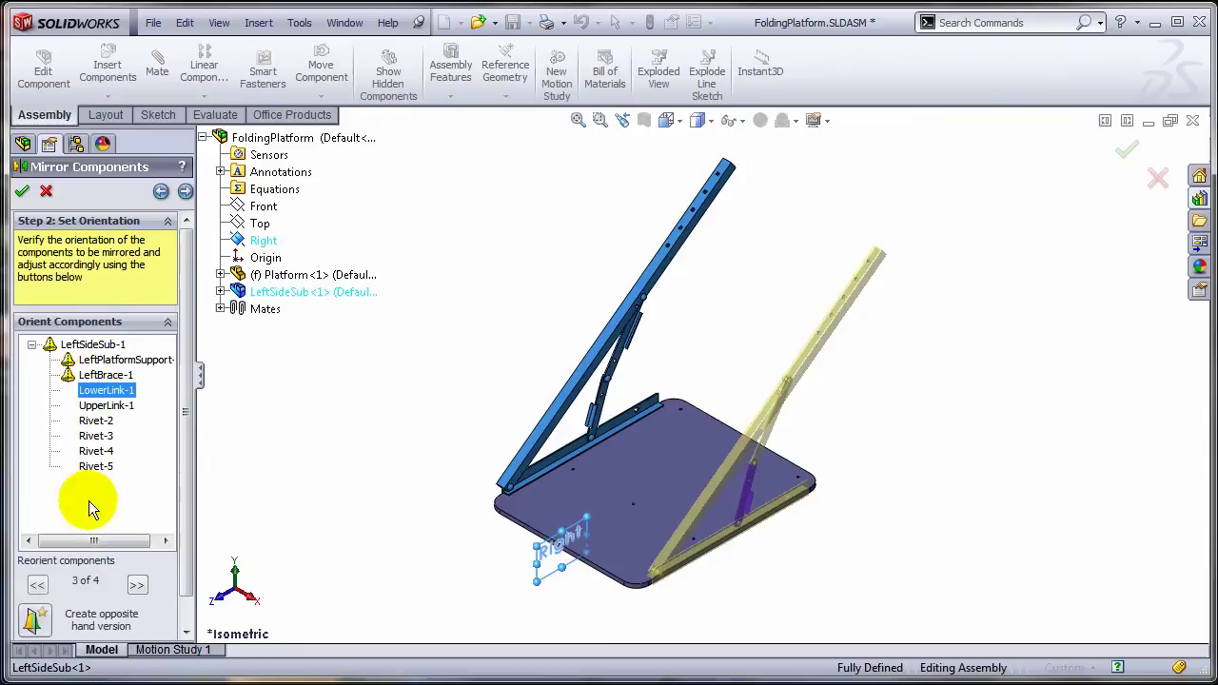
click(34, 619)
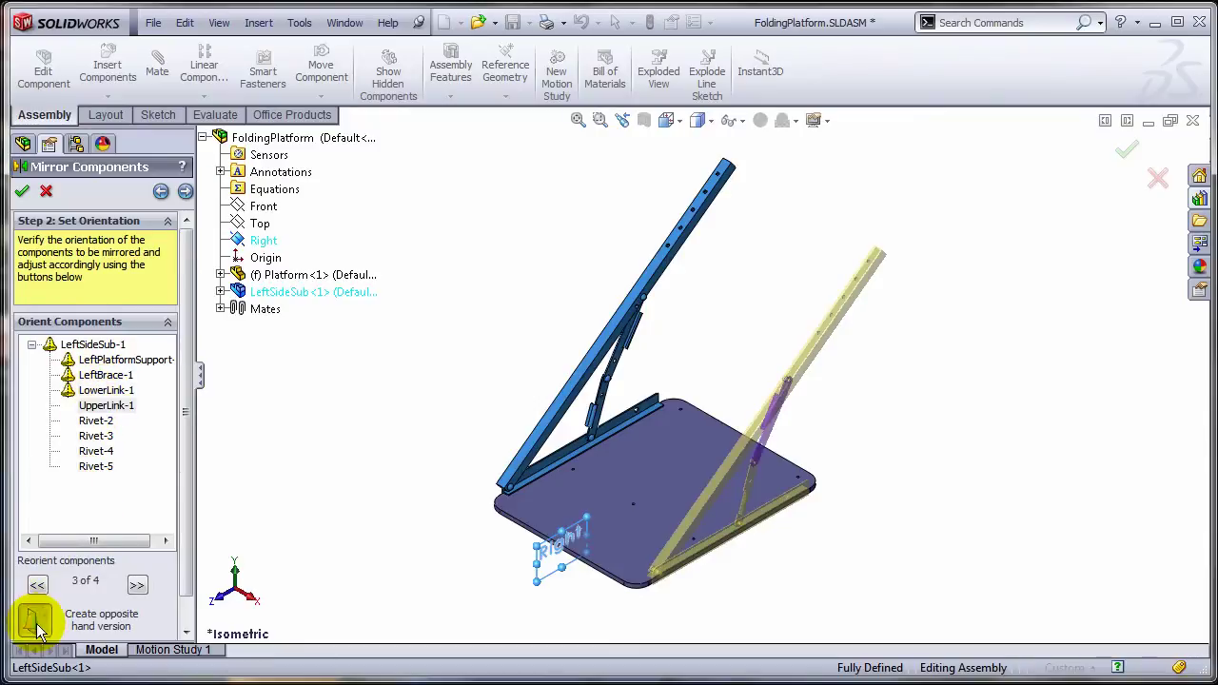
click(34, 619)
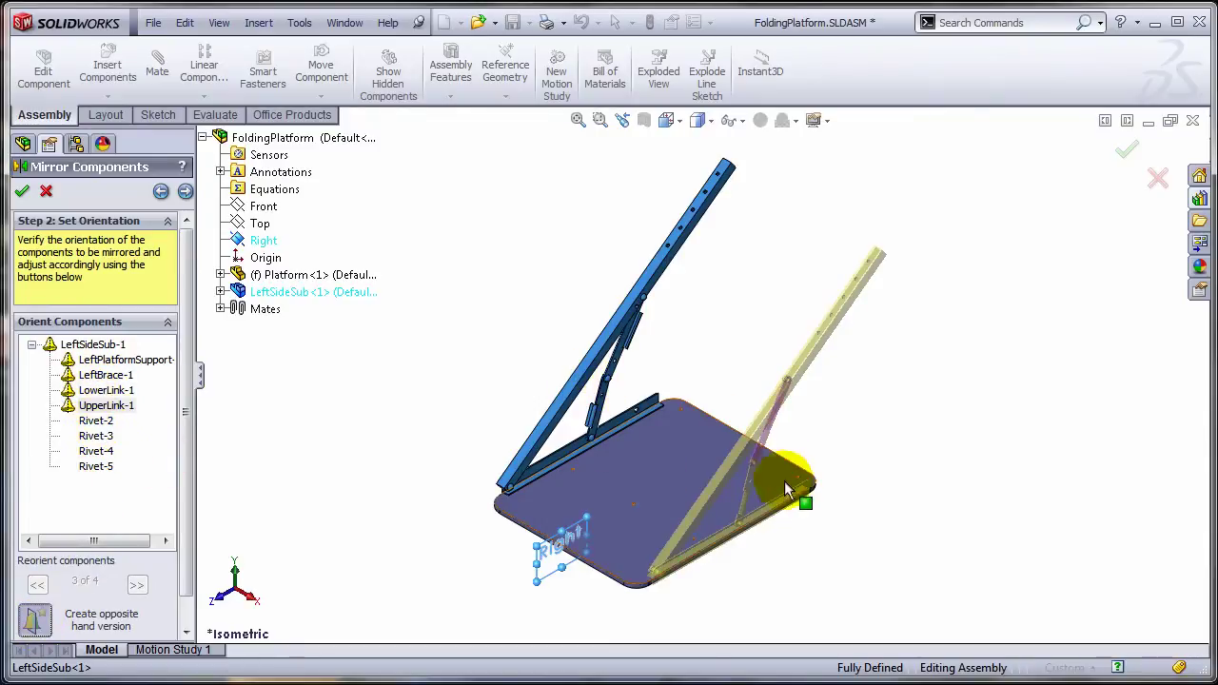
click(186, 193)
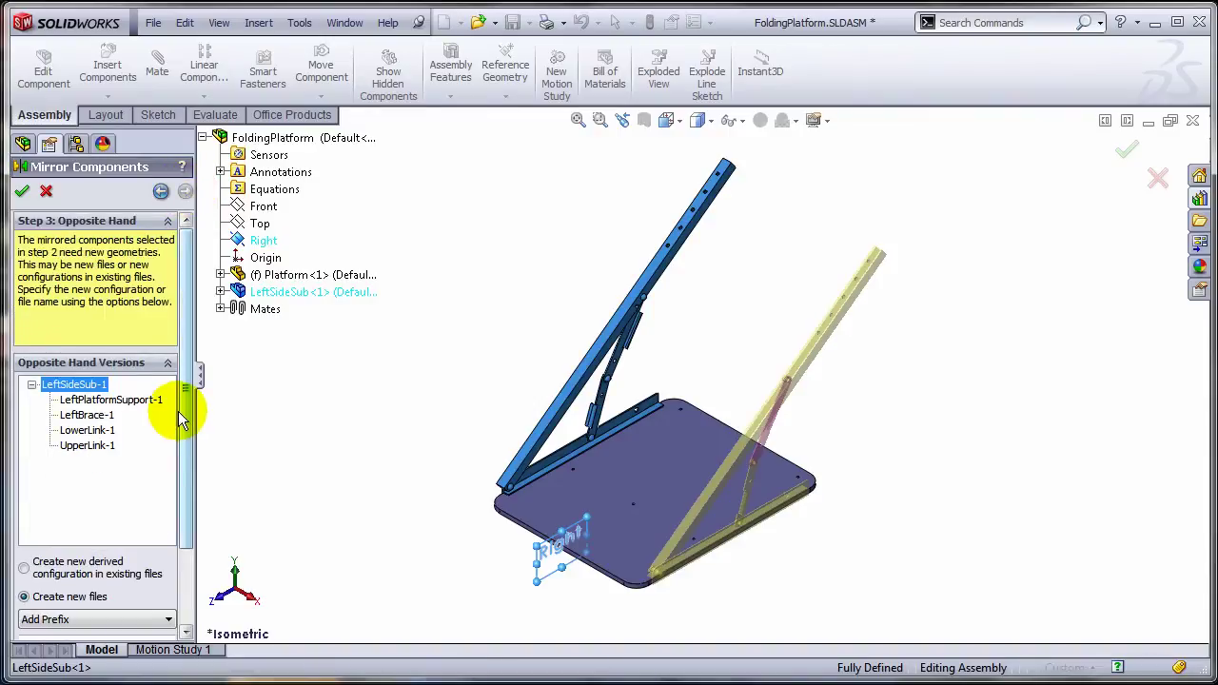
Keep new files with the 'Mirror' prefix and confirm the mirror
scroll(190, 448, down, 3)
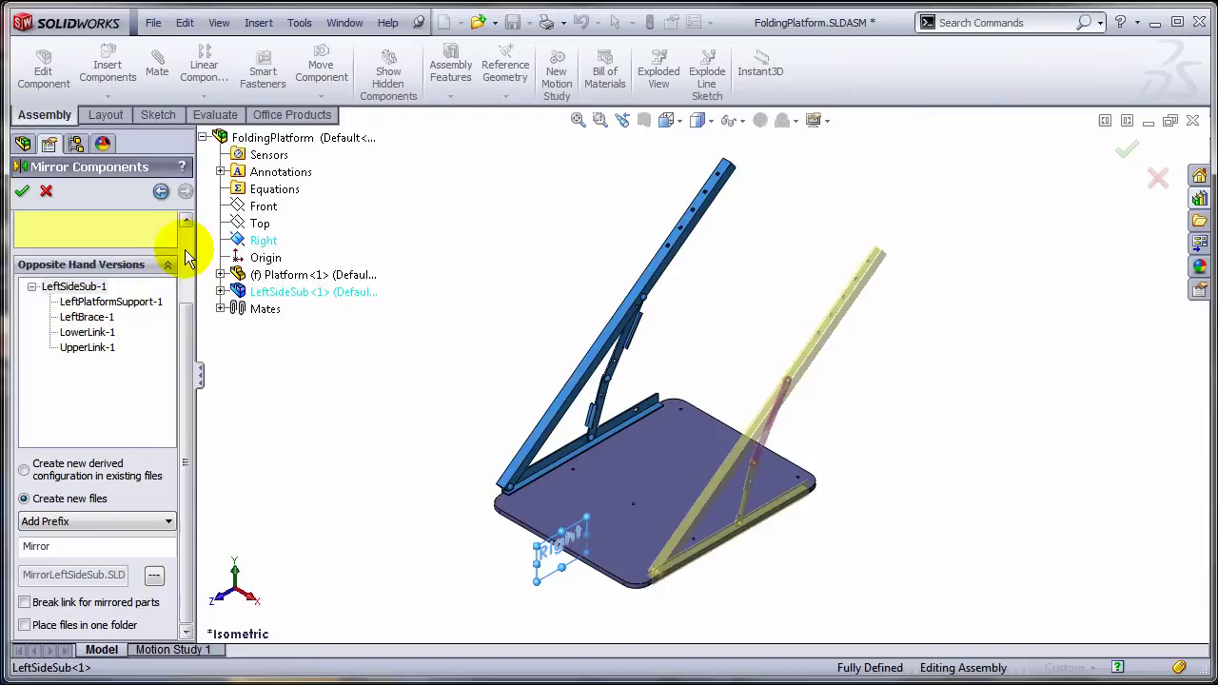
click(27, 191)
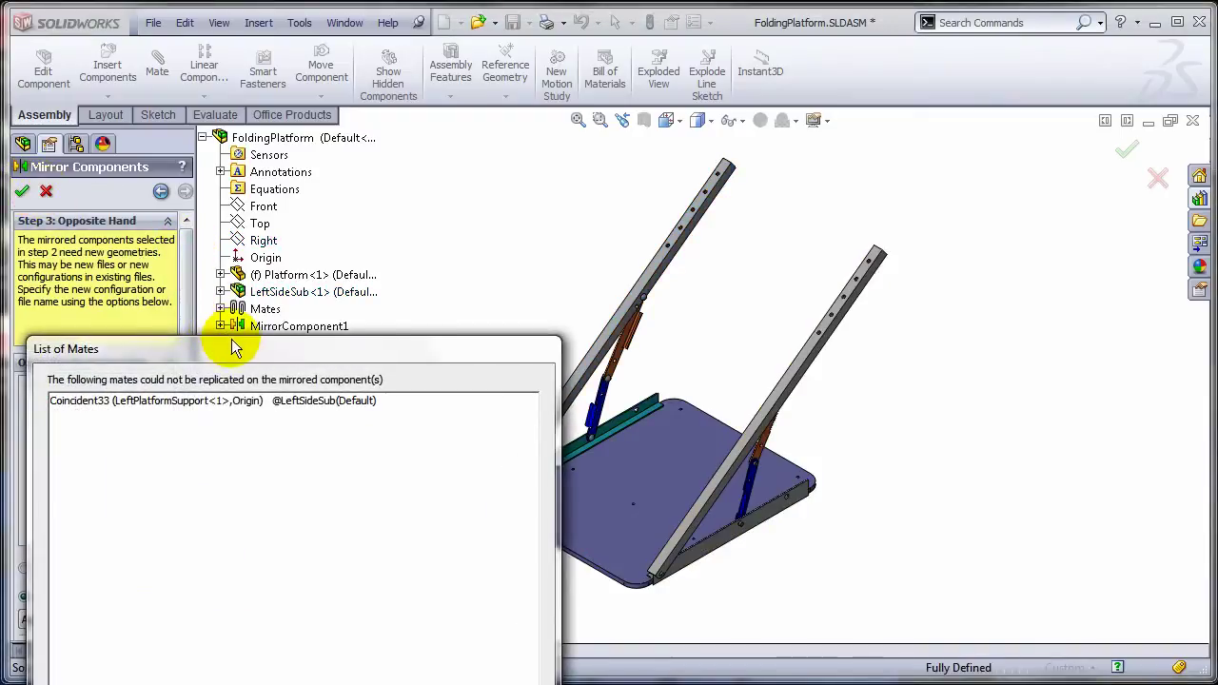
Move the unreplicated-mate notice aside, dismiss it, and expand MirrorComponent1 to show MirrorLeftSideSub<2>
drag(231, 339, 510, 168)
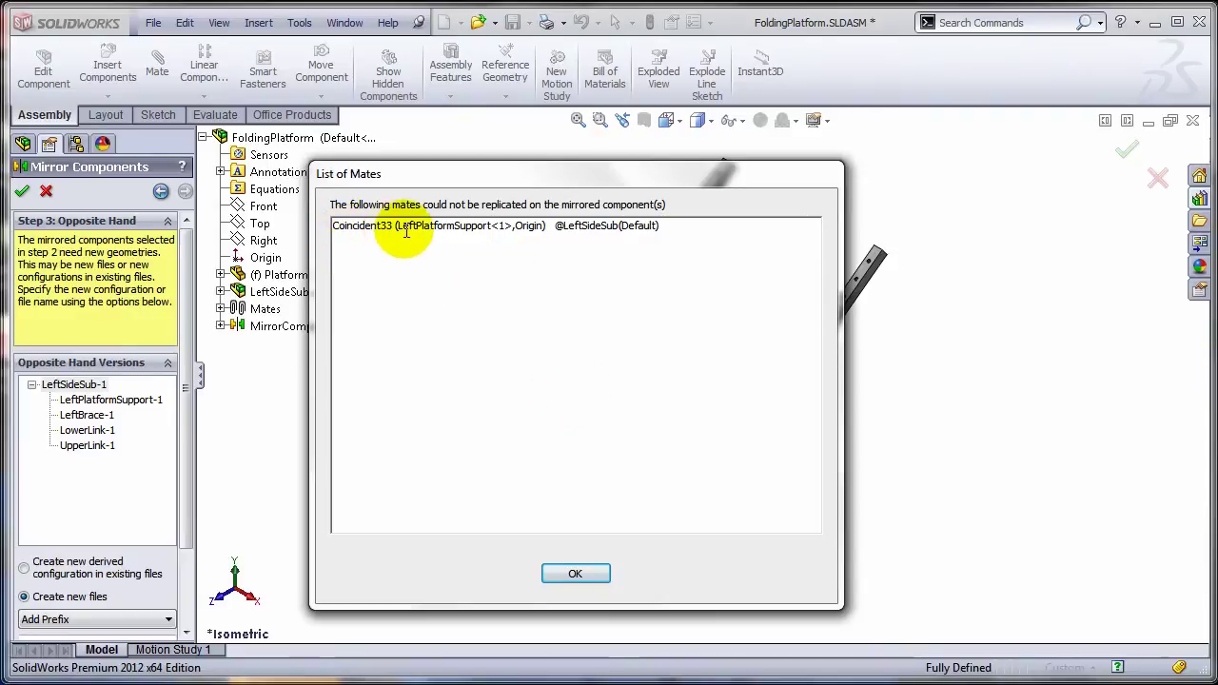
drag(500, 175, 241, 82)
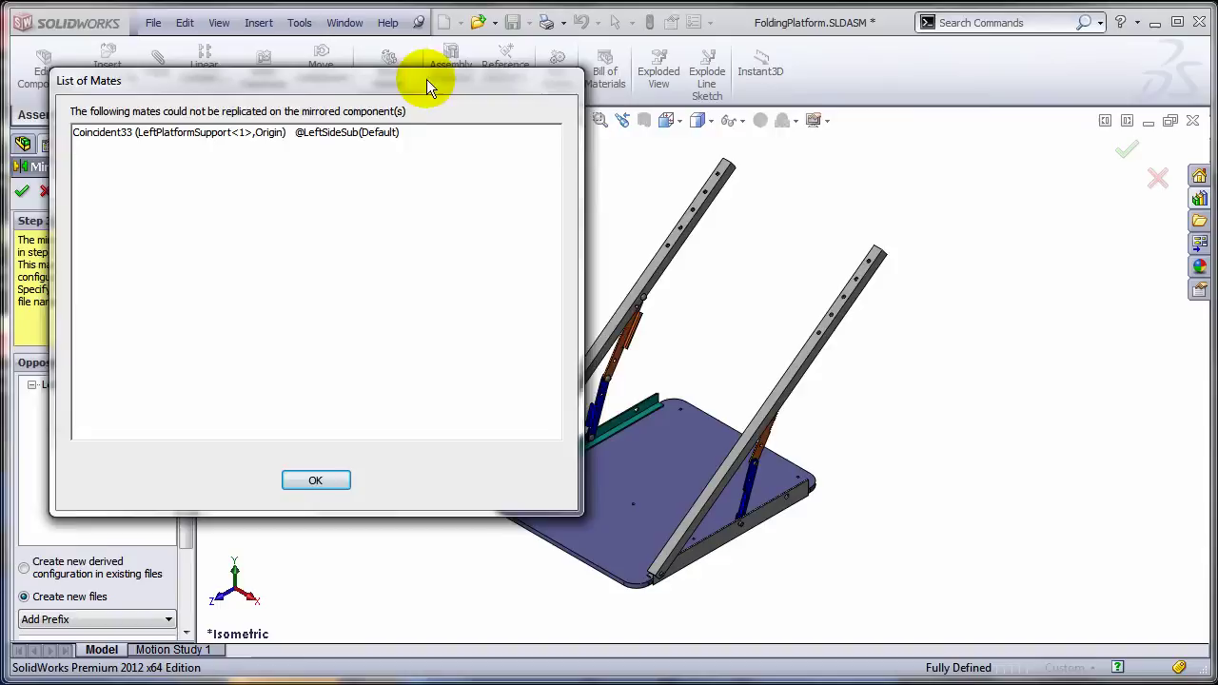
drag(427, 82, 1044, 35)
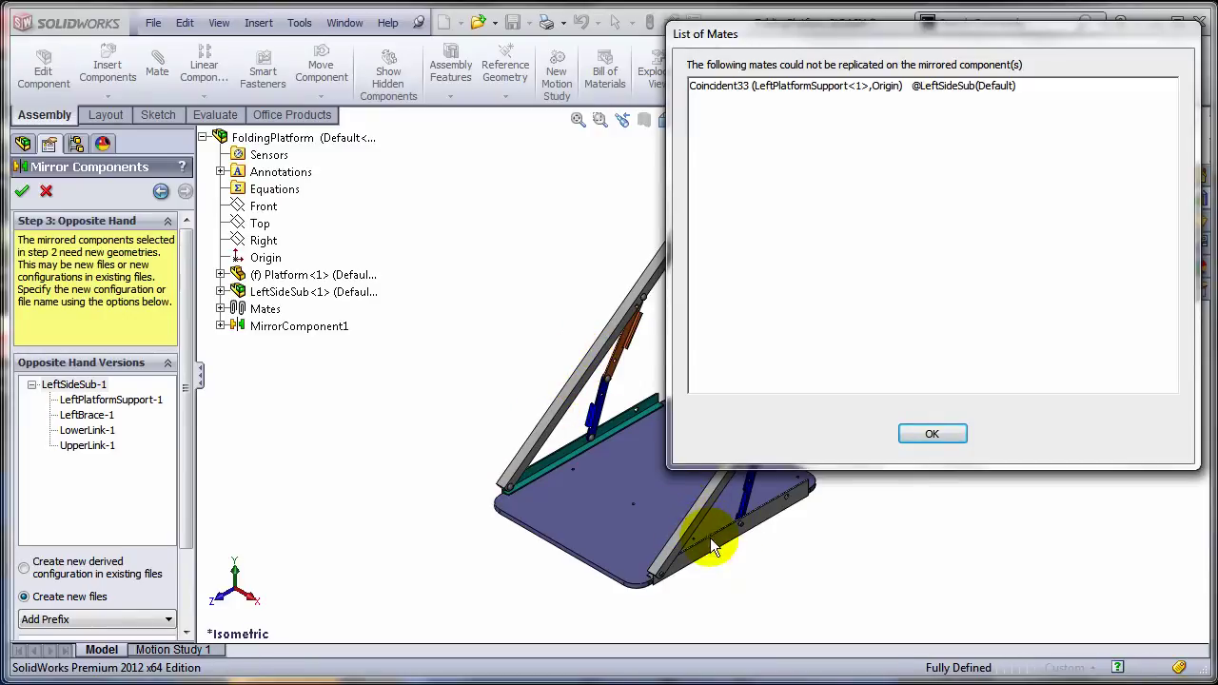
click(928, 433)
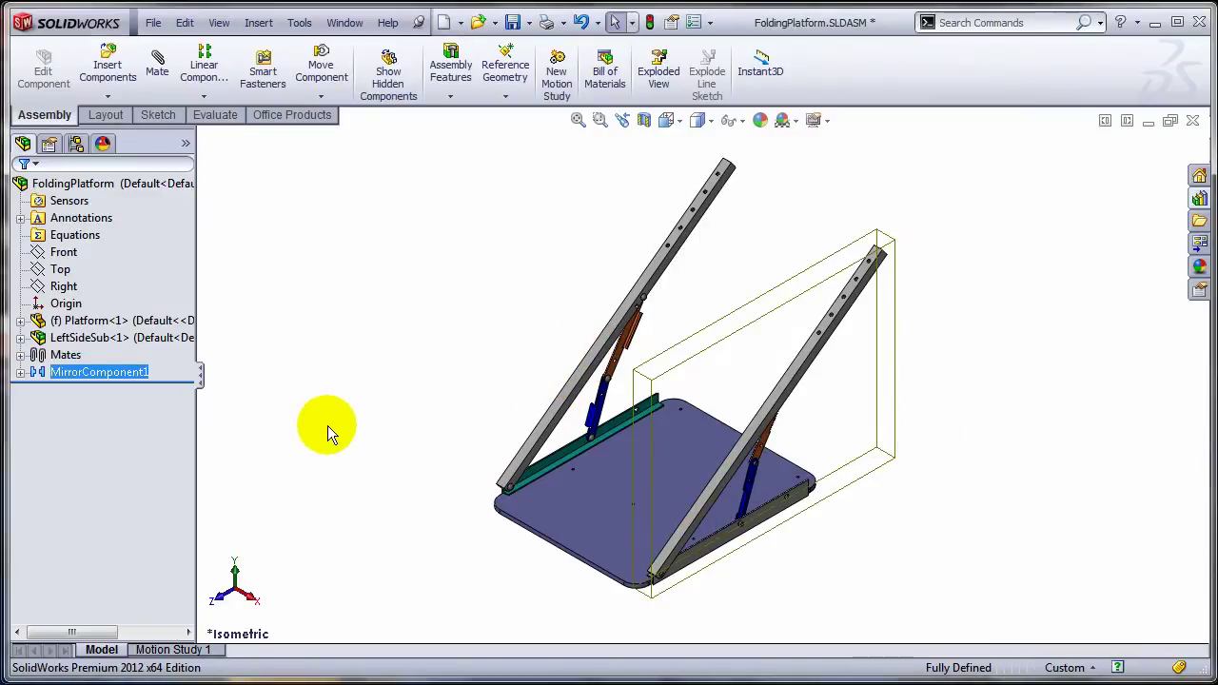
click(20, 373)
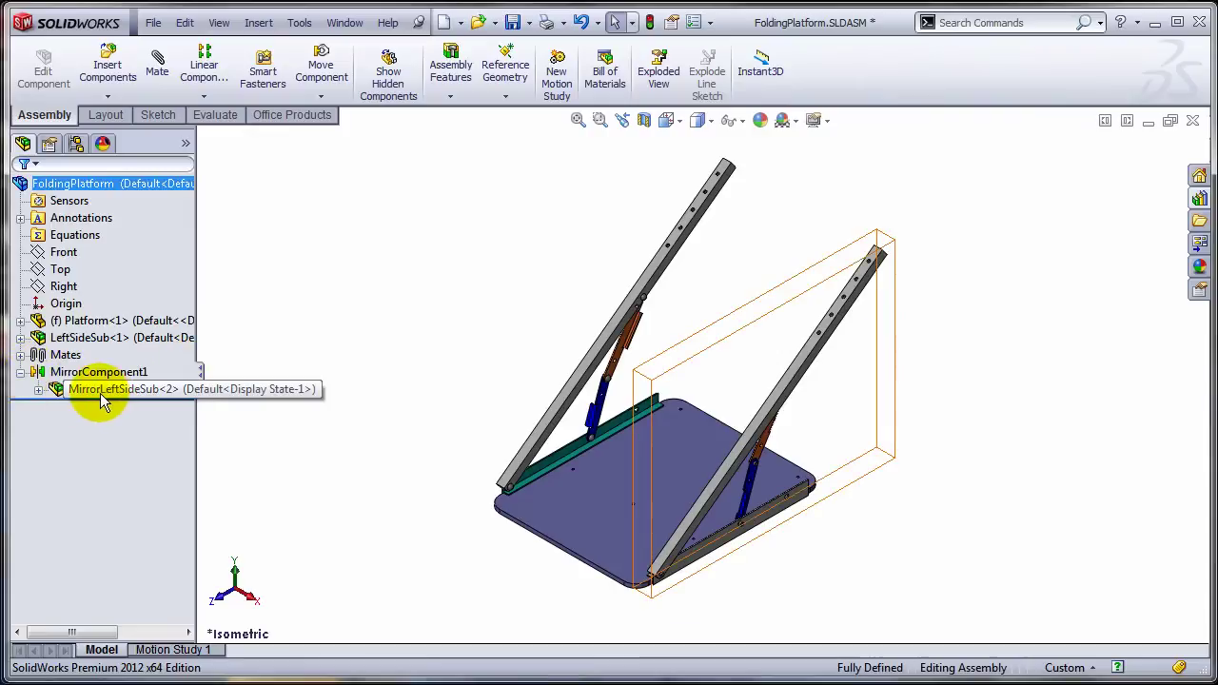
Open MirrorLeftSideSub<2> on its own, rebuild it and drag the linkage to test its freedom
right_click(103, 400)
click(107, 360)
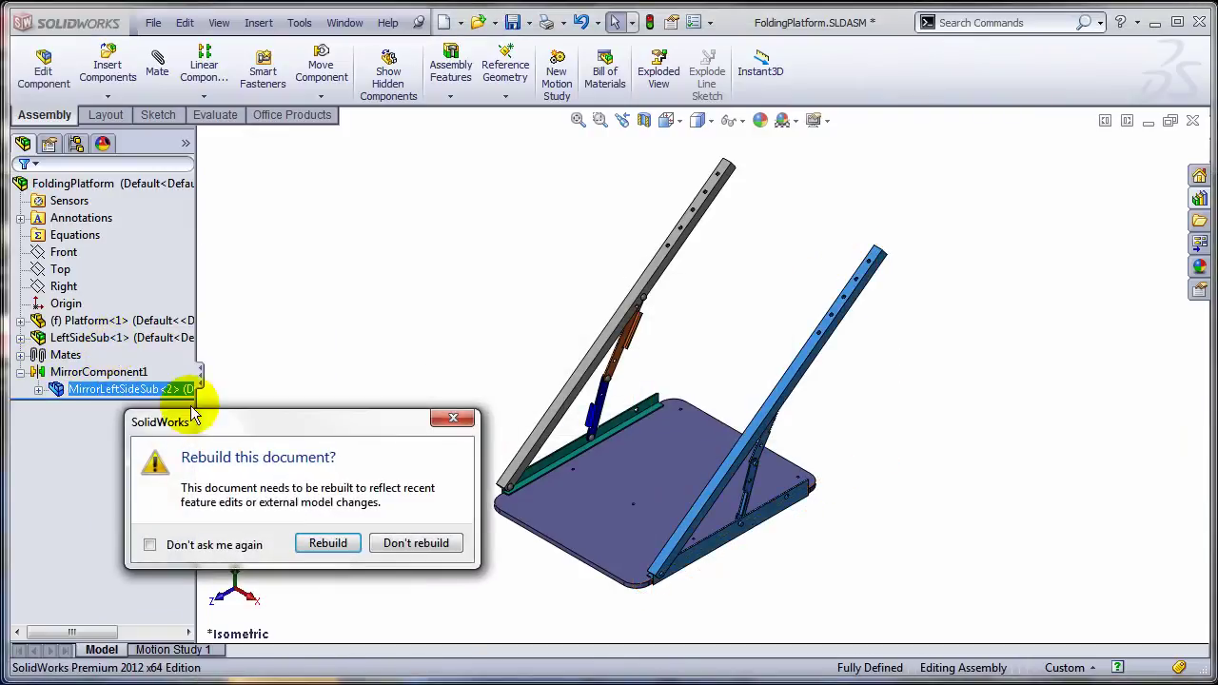
click(328, 544)
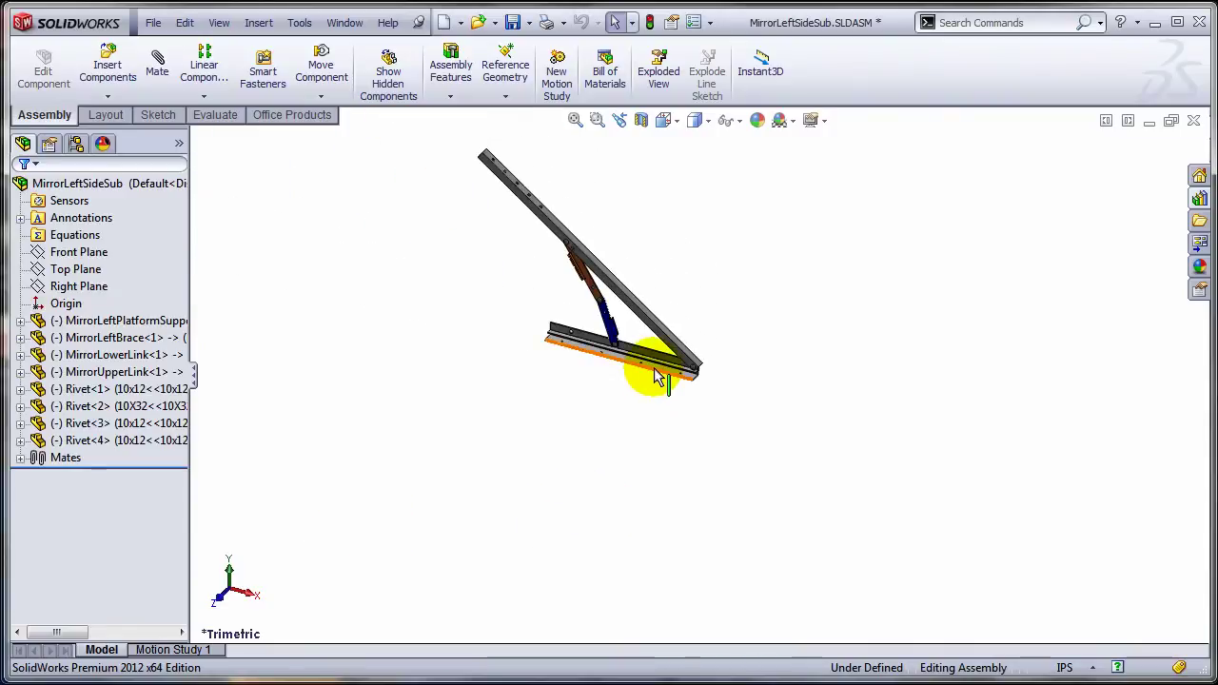
drag(653, 373, 633, 481)
List MirrorLeftPlatformSupport's mates and inspect Concentric5
click(21, 322)
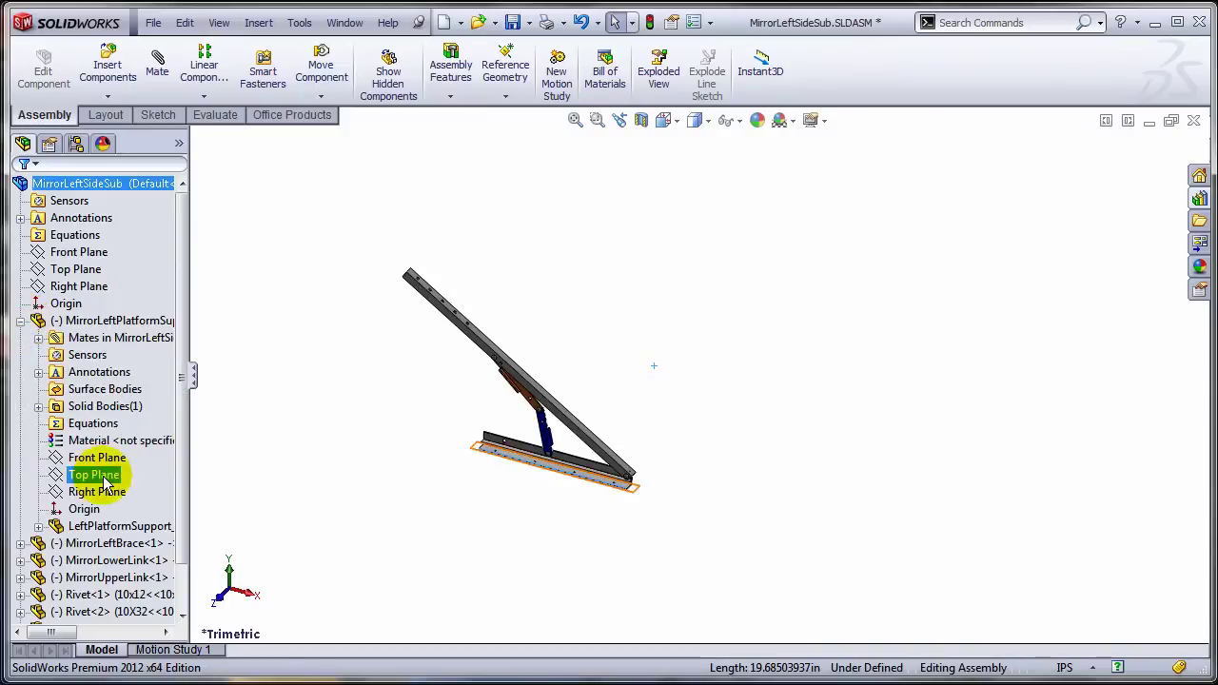
click(37, 339)
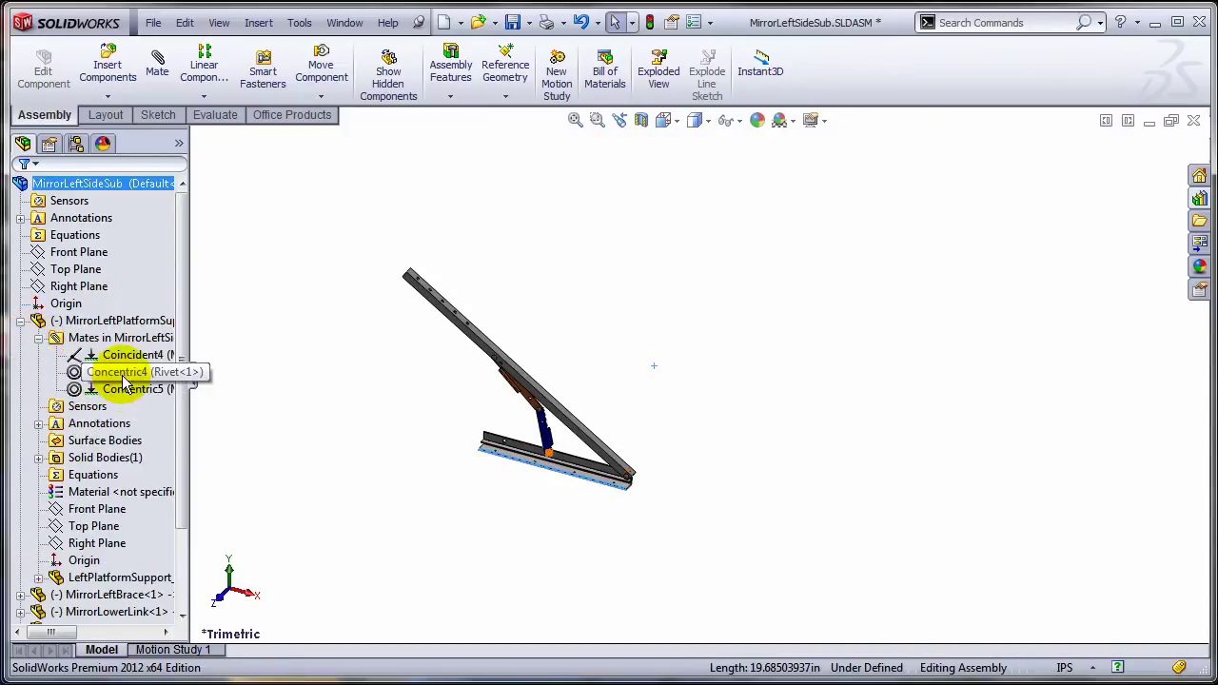
click(124, 389)
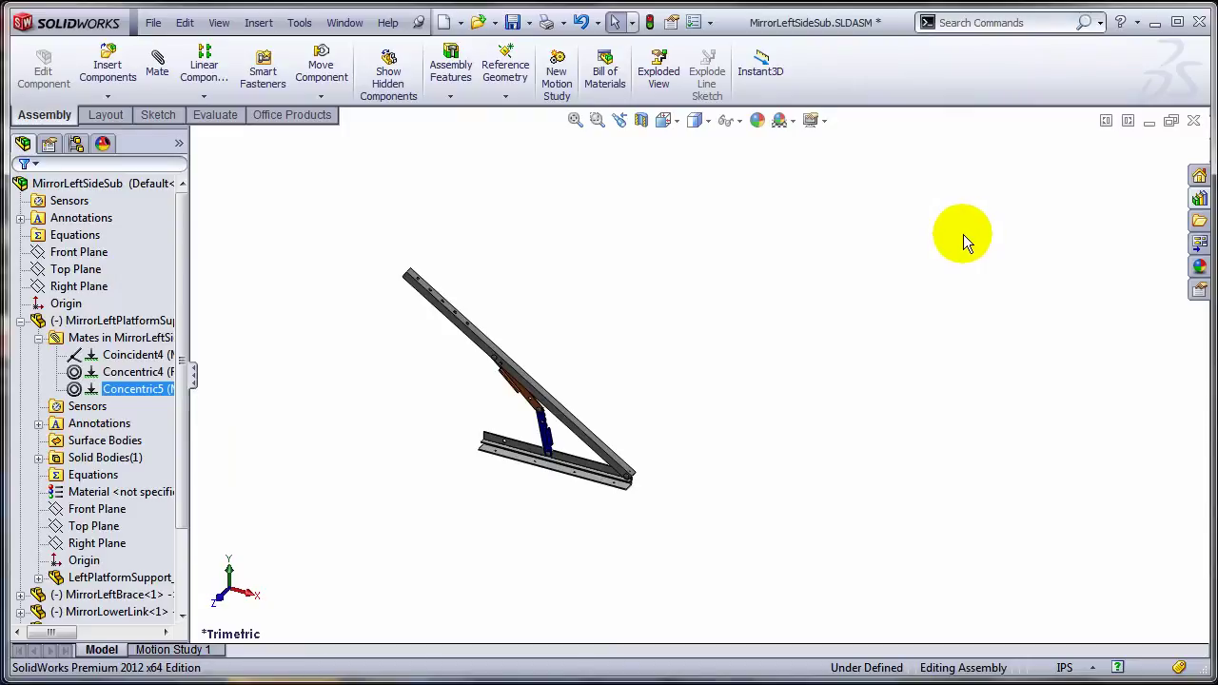
key(alt+Tab)
Back in FoldingPlatform, start Mirror Components with the Right plane as the mirror plane
key(Tab)
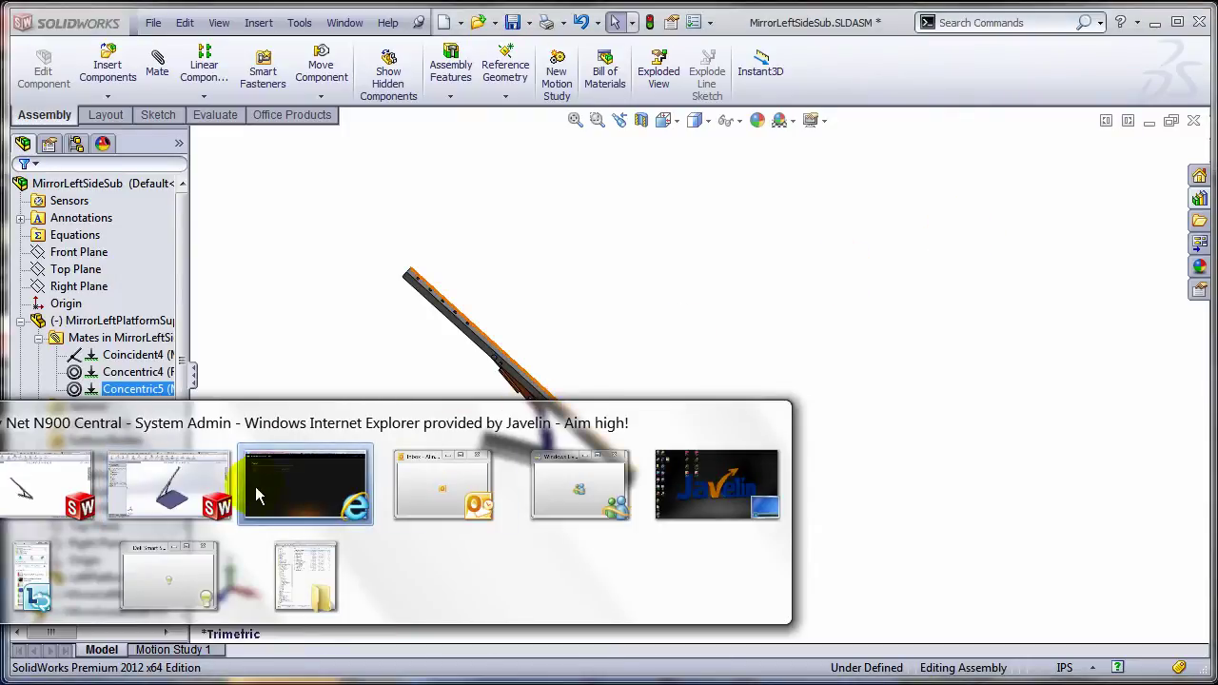
click(170, 485)
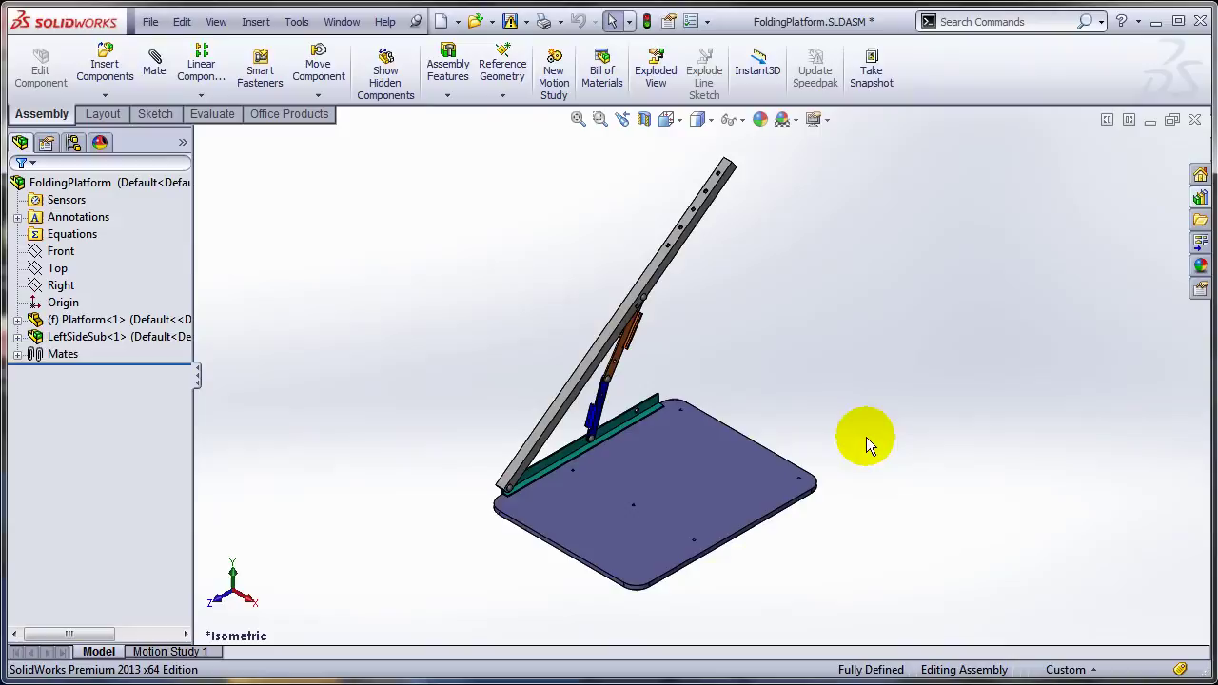
click(63, 287)
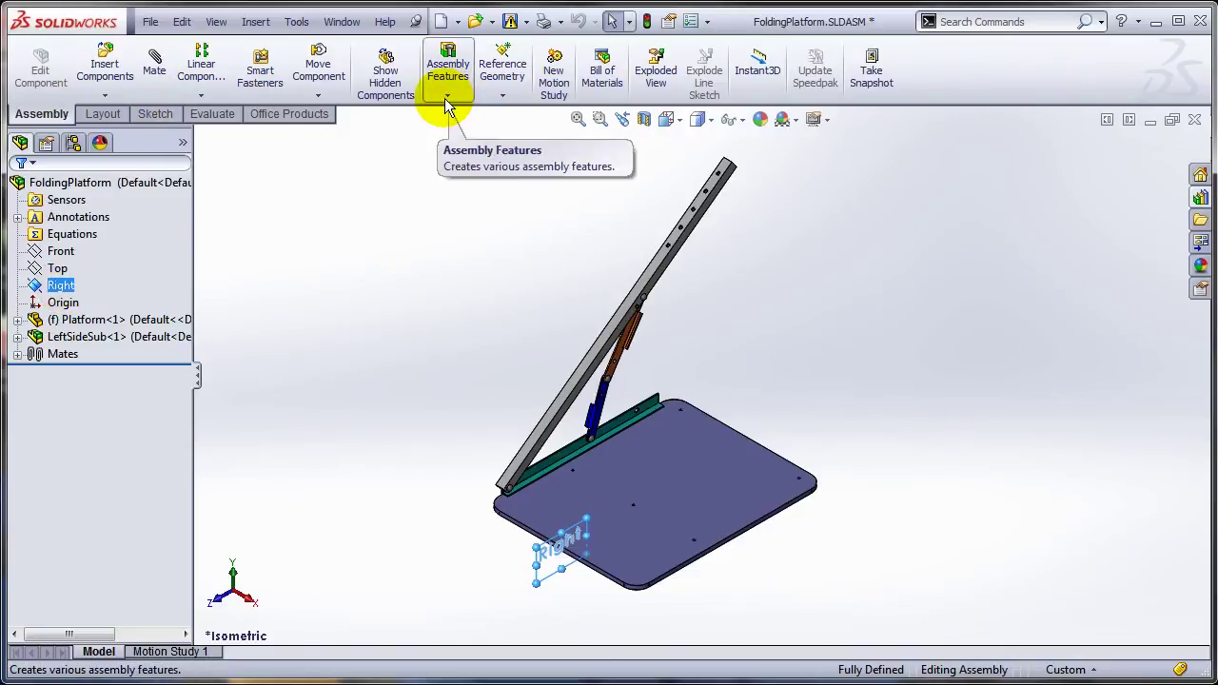
click(199, 97)
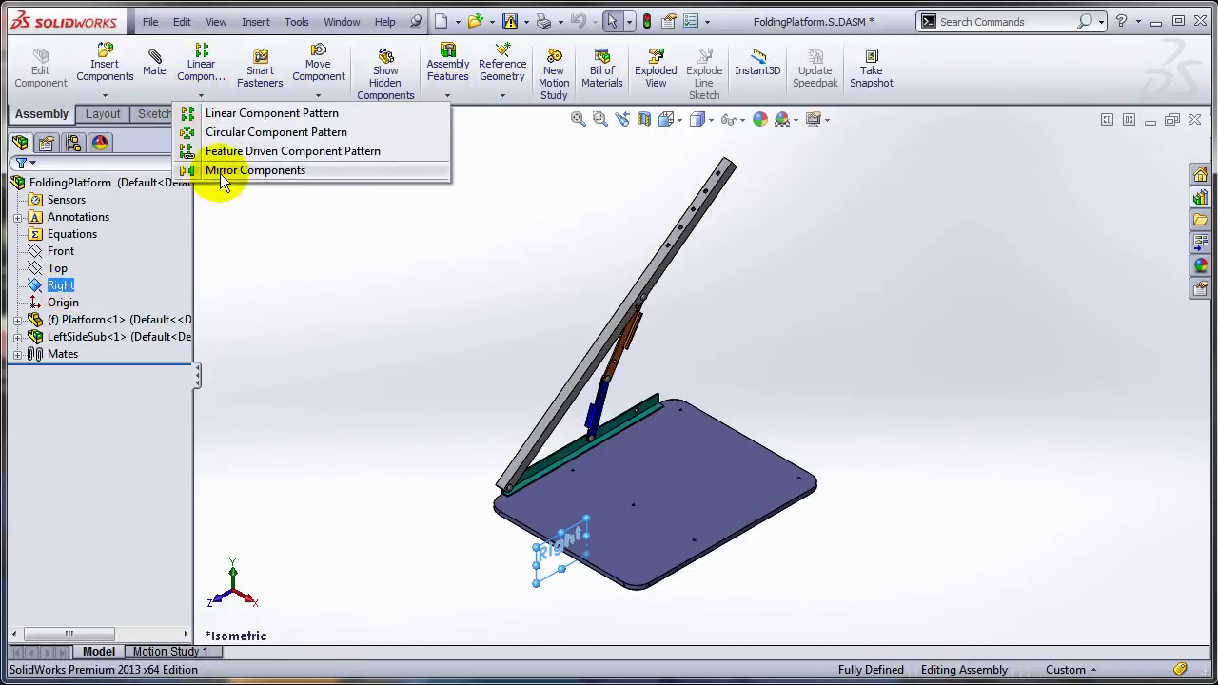
click(228, 170)
Choose LeftSideSub-1 as the component to mirror
click(202, 137)
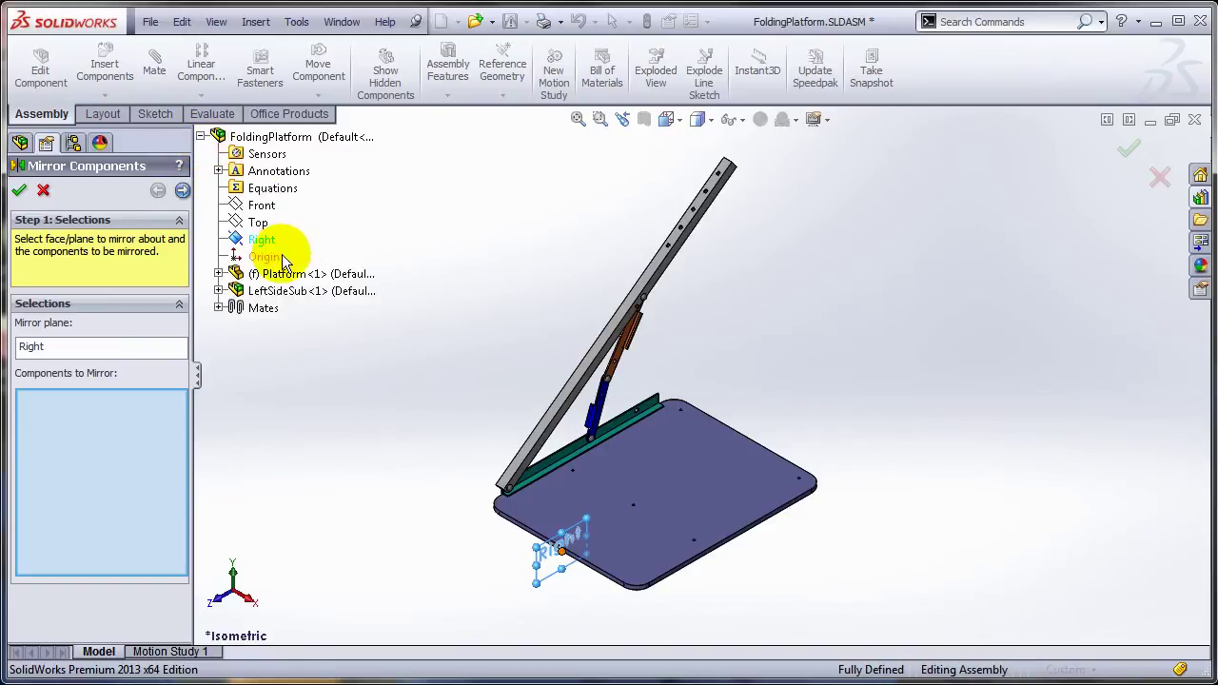
click(291, 290)
click(181, 190)
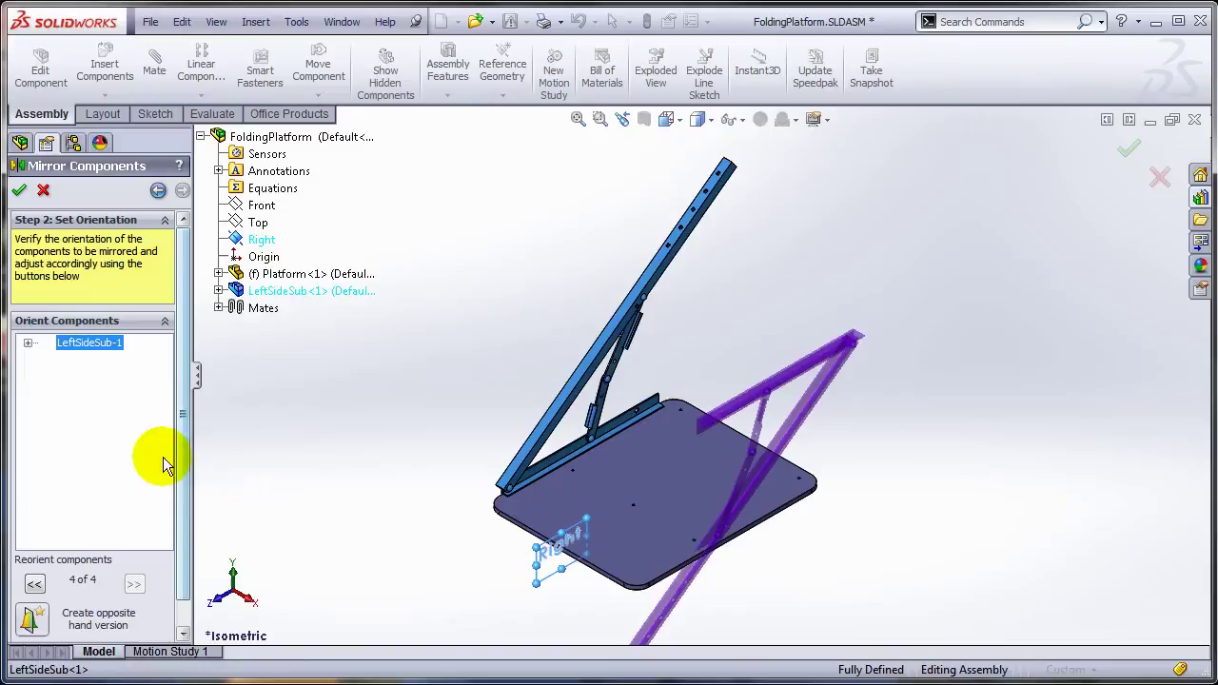
Make the platform support, LeftBrace, LowerLink-1 and UpperLink-1 opposite-hand versions
click(29, 344)
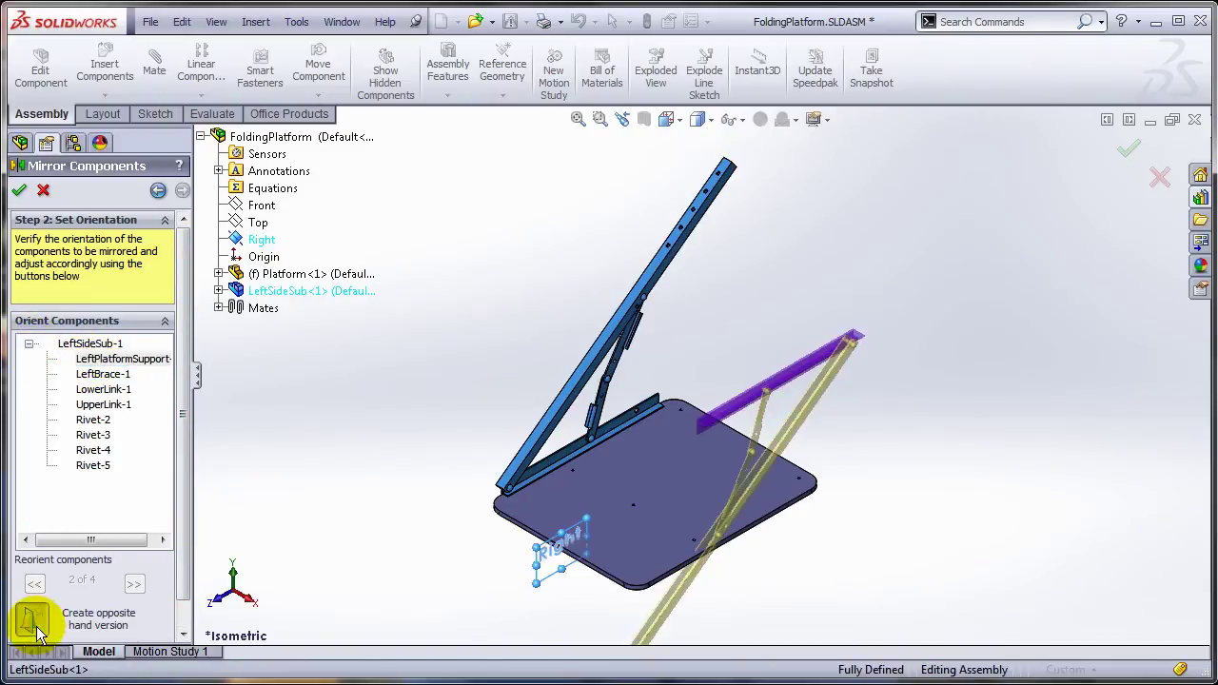
click(30, 618)
click(95, 373)
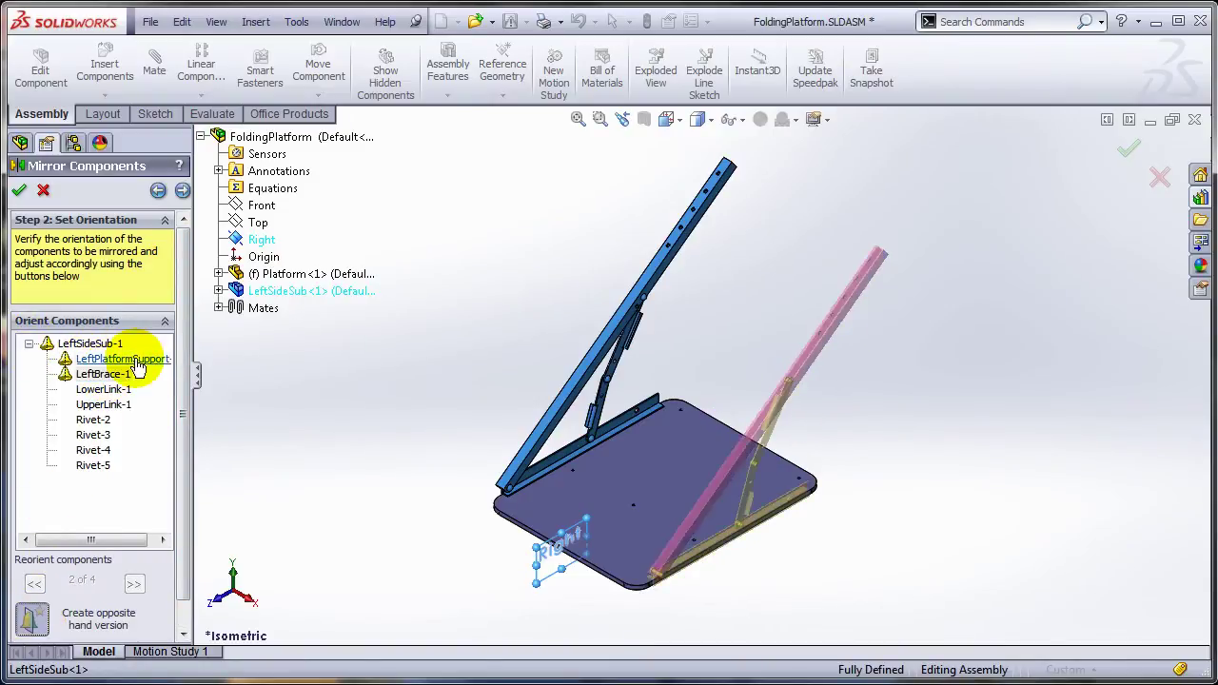
click(103, 389)
click(30, 618)
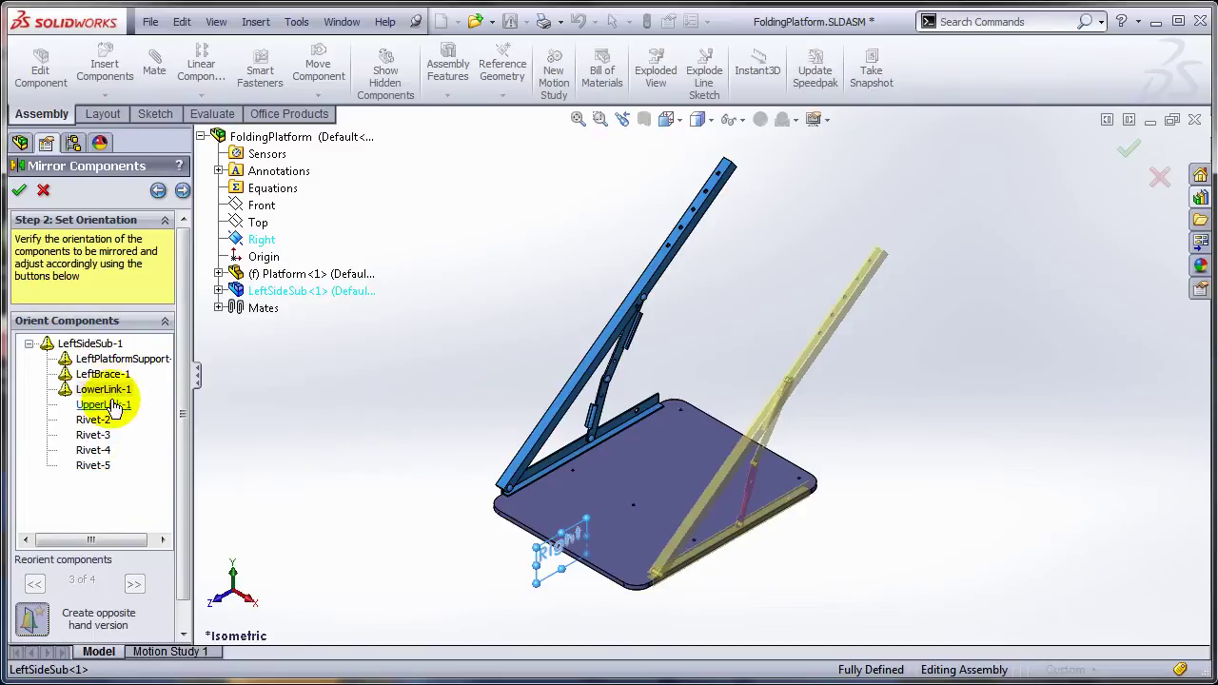
click(104, 405)
click(38, 628)
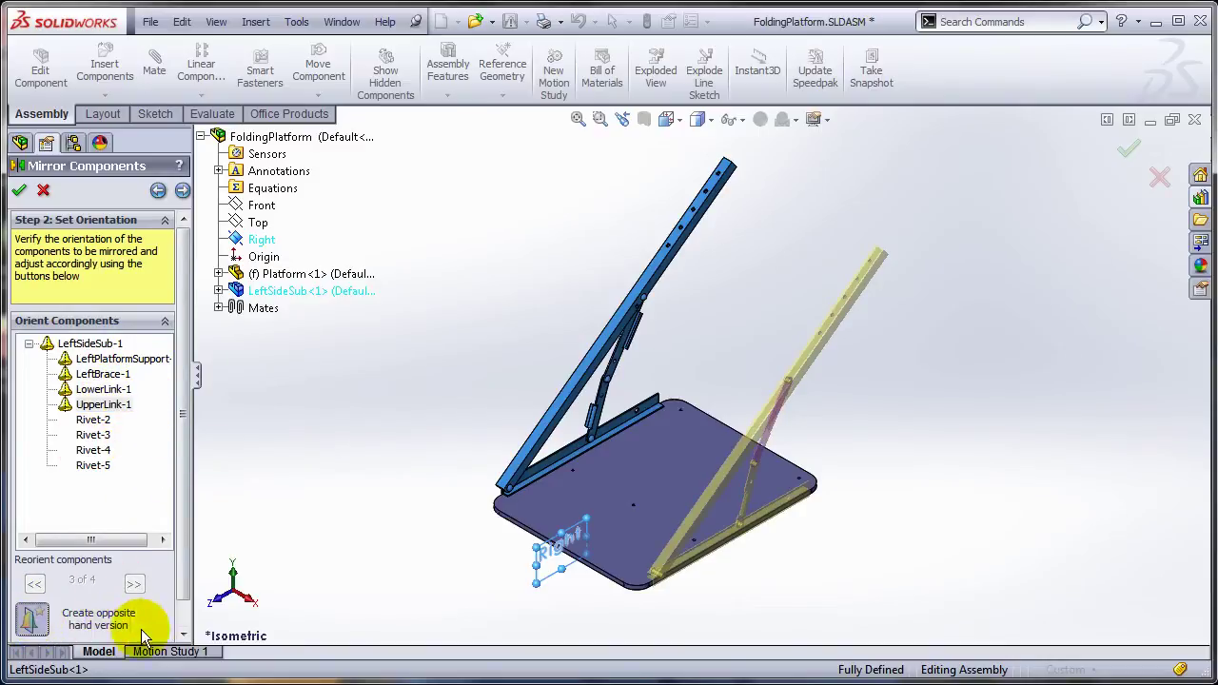
Check the 'Mirror' prefix in the opposite-hand file options
click(182, 191)
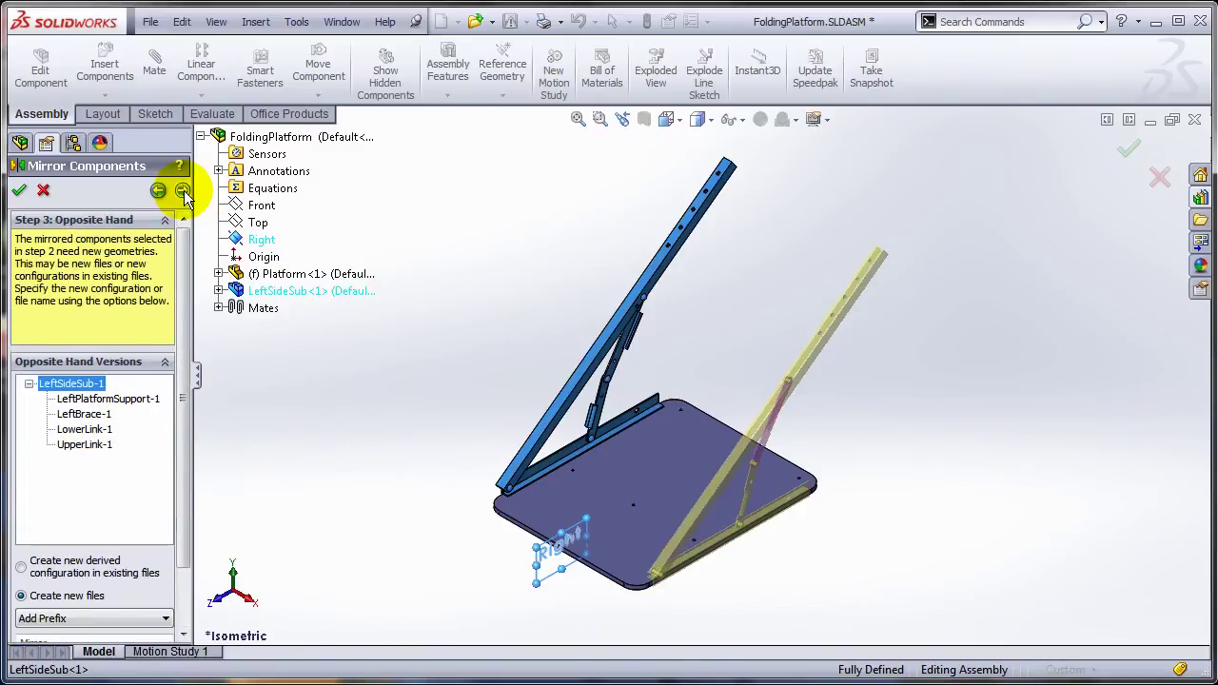
drag(183, 521, 163, 579)
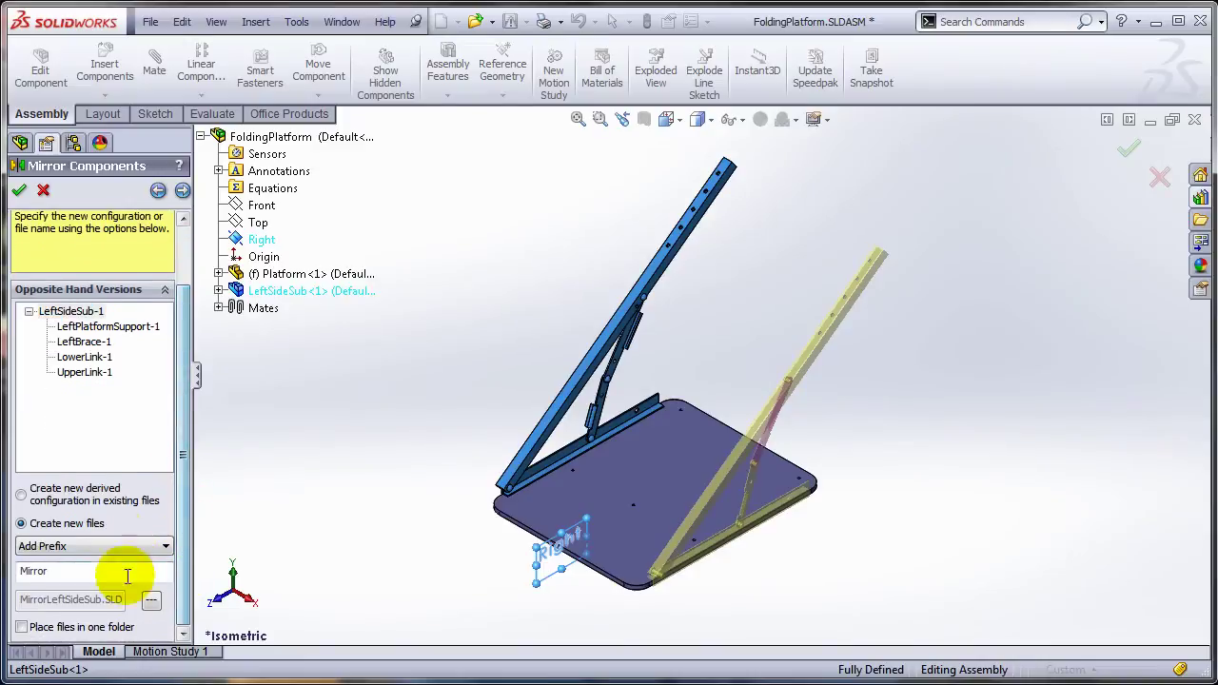
scroll(114, 237, up, 3)
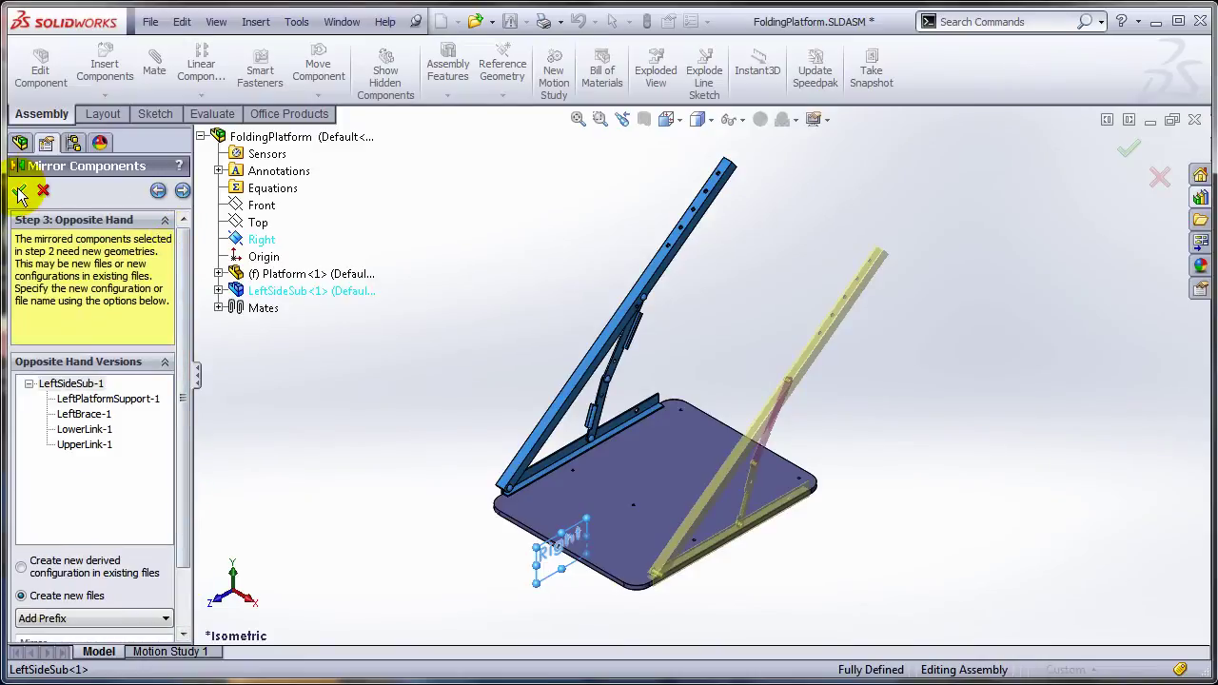
Confirm the mirror, using Assembly_MM for the subassembly and Part_MM for each mirrored part
click(19, 190)
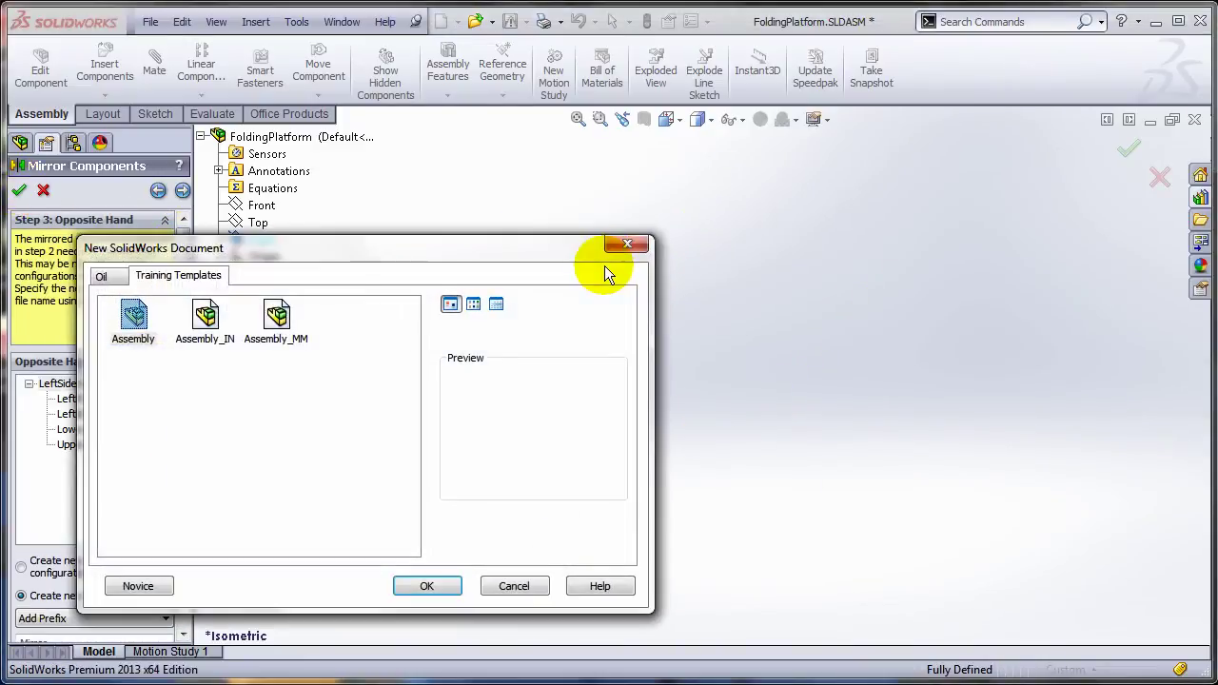
double_click(276, 317)
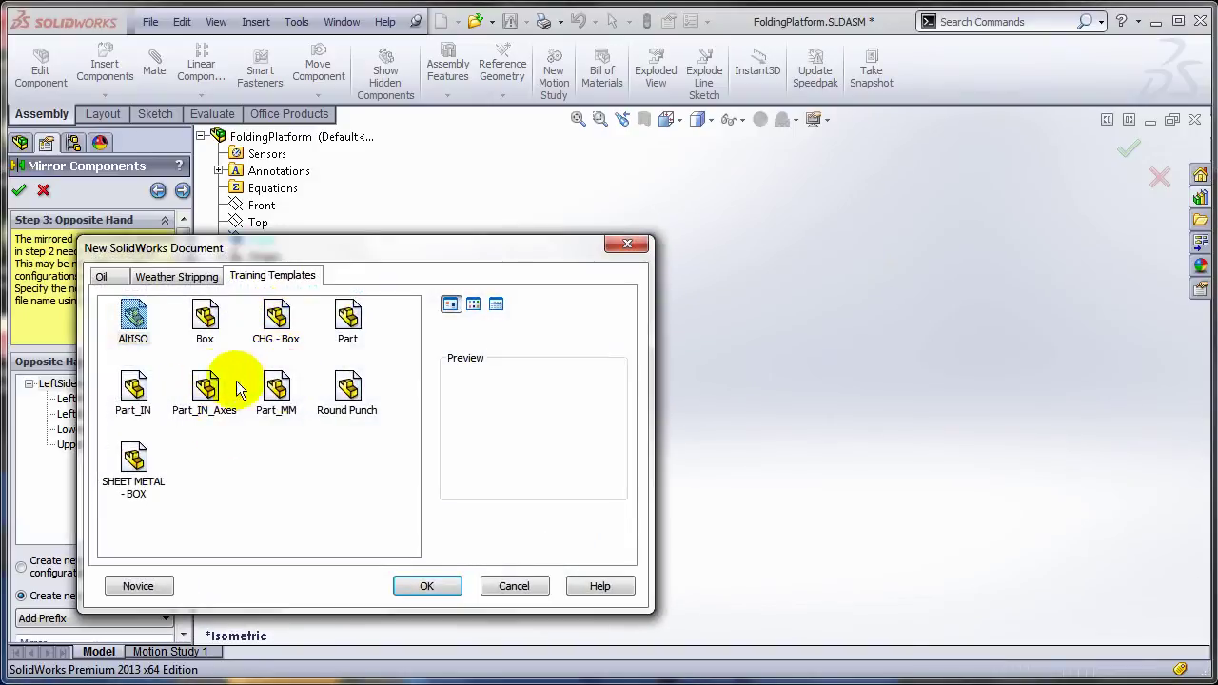
double_click(280, 386)
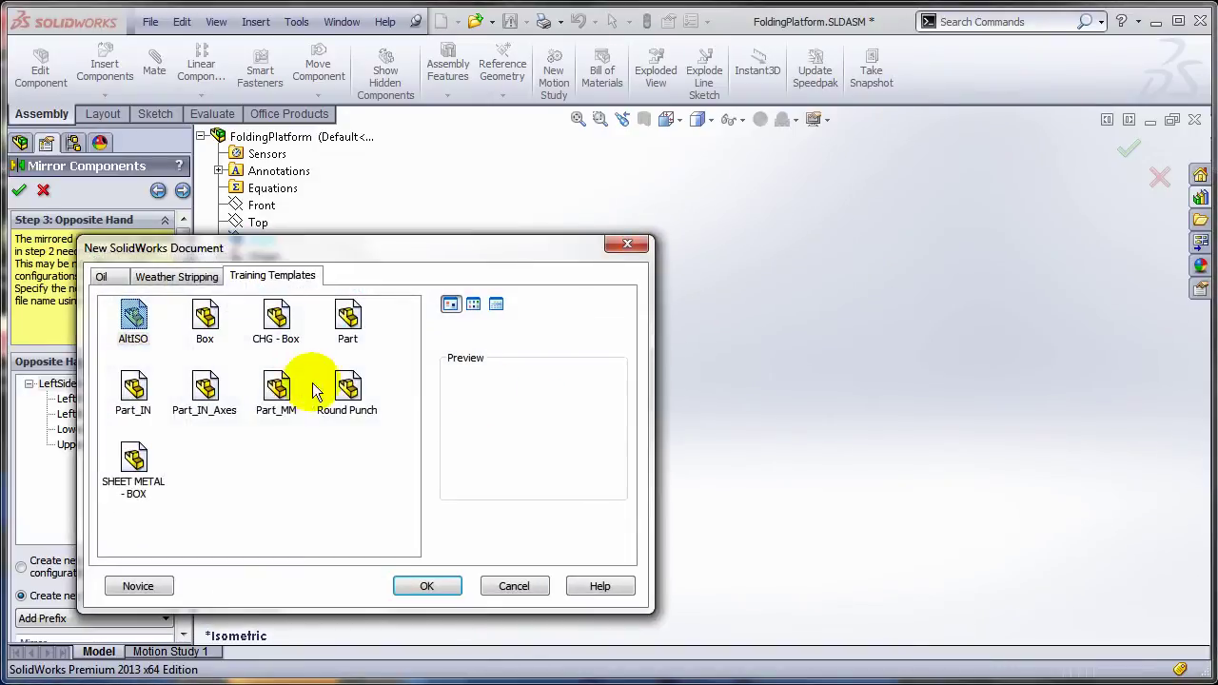
double_click(277, 388)
double_click(278, 388)
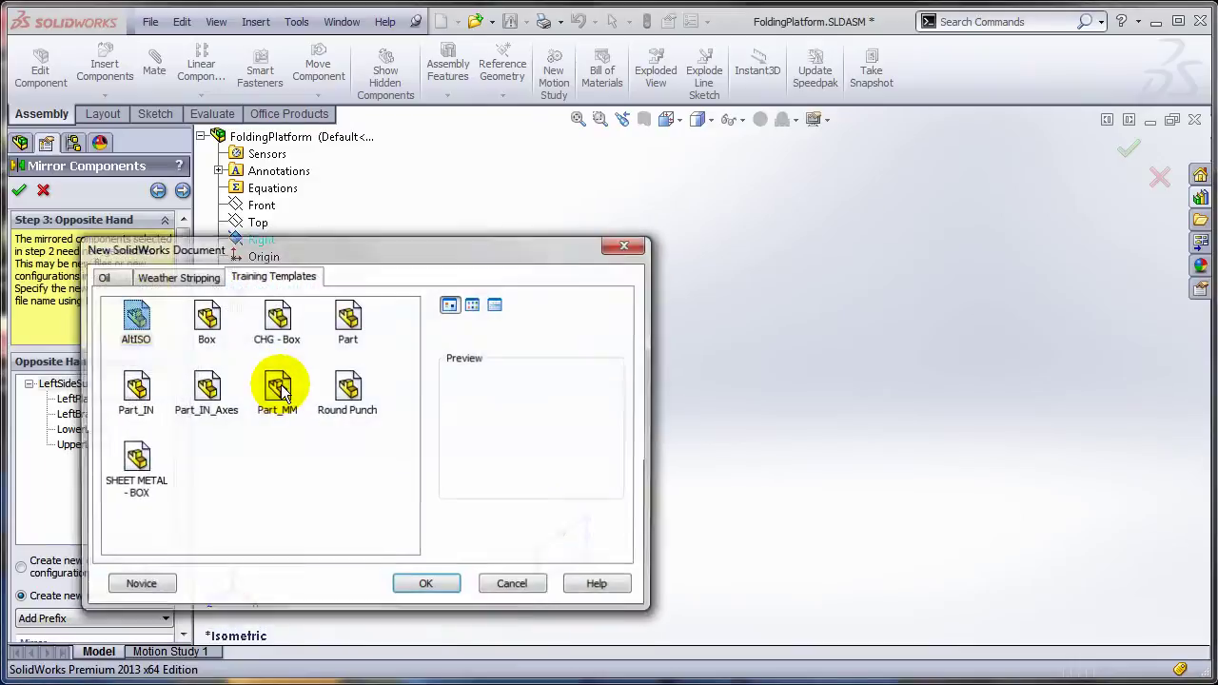
double_click(278, 388)
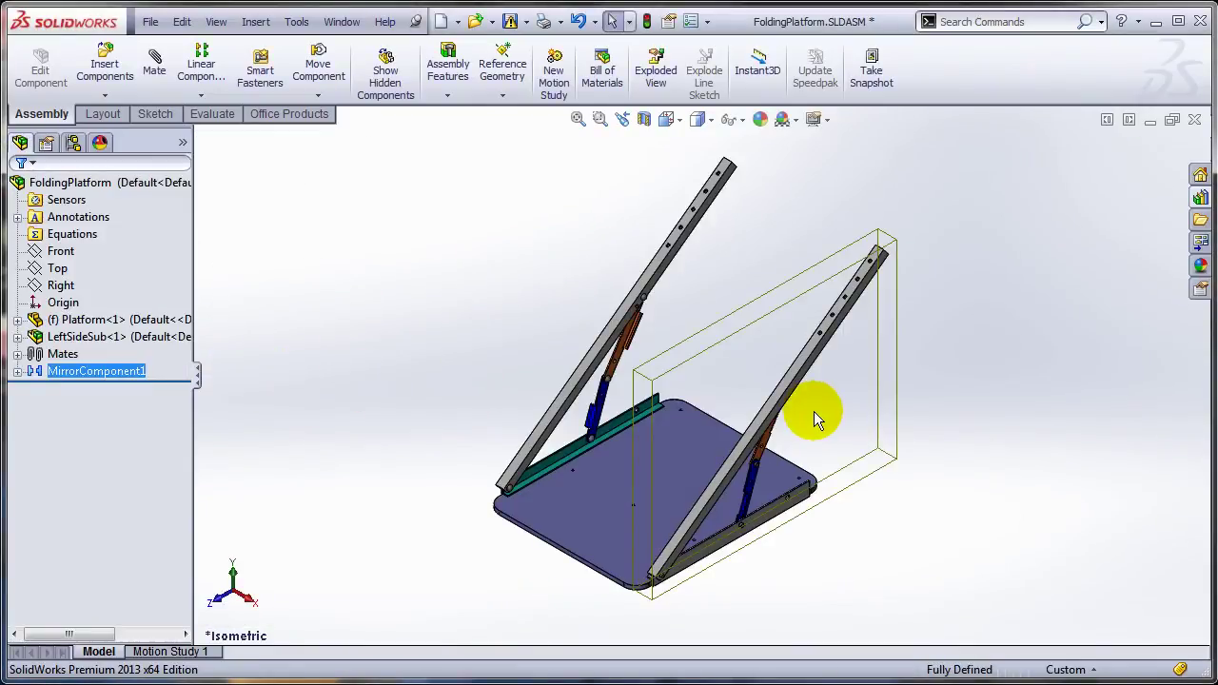
Expand MirrorComponent1 and open MirrorLeftSideSub<2> in its own window
click(978, 404)
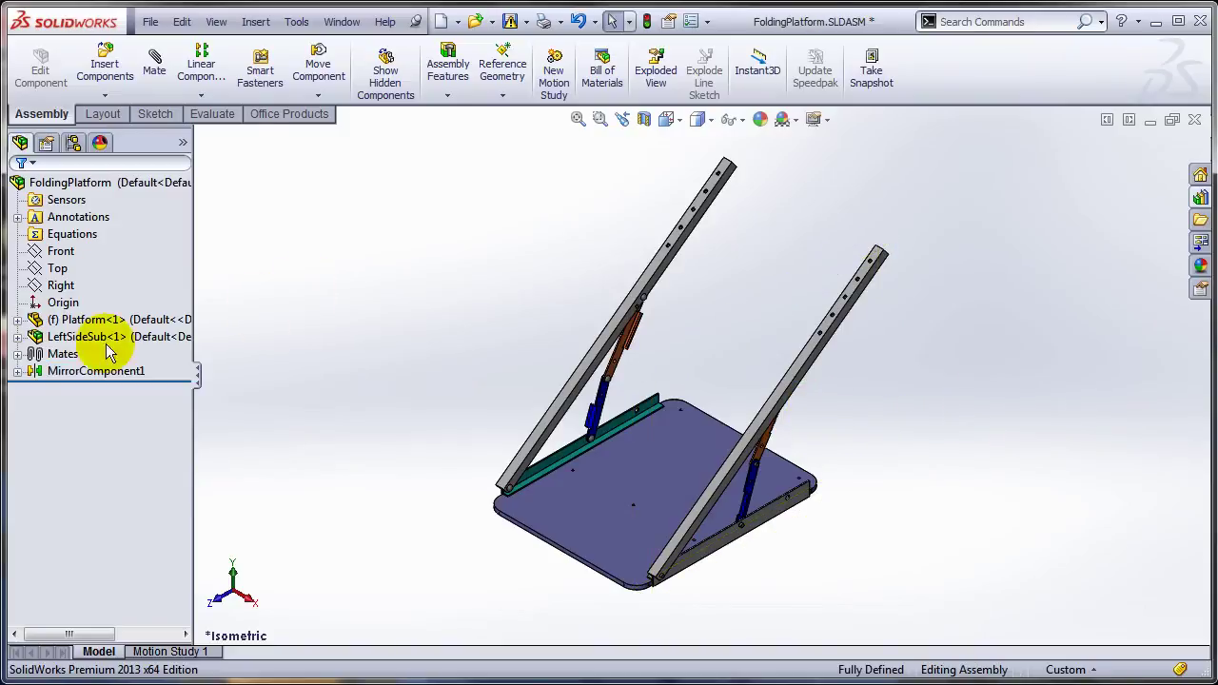
click(17, 372)
right_click(95, 388)
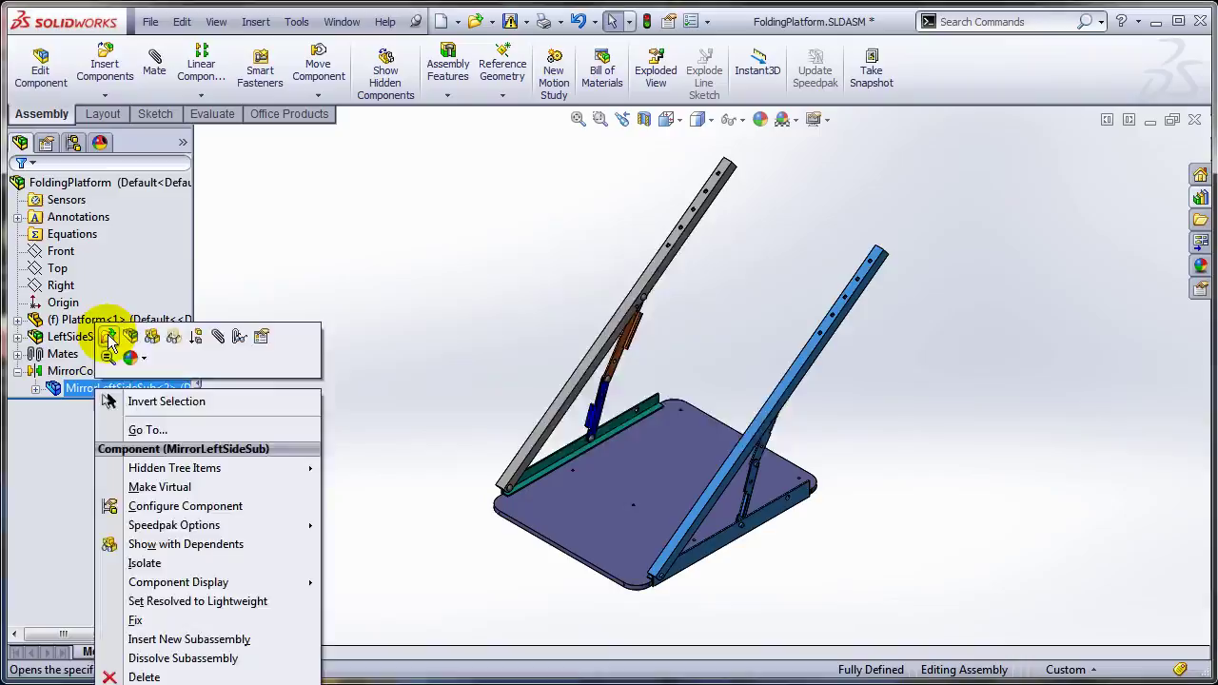
click(105, 340)
scroll(456, 300, up, 5)
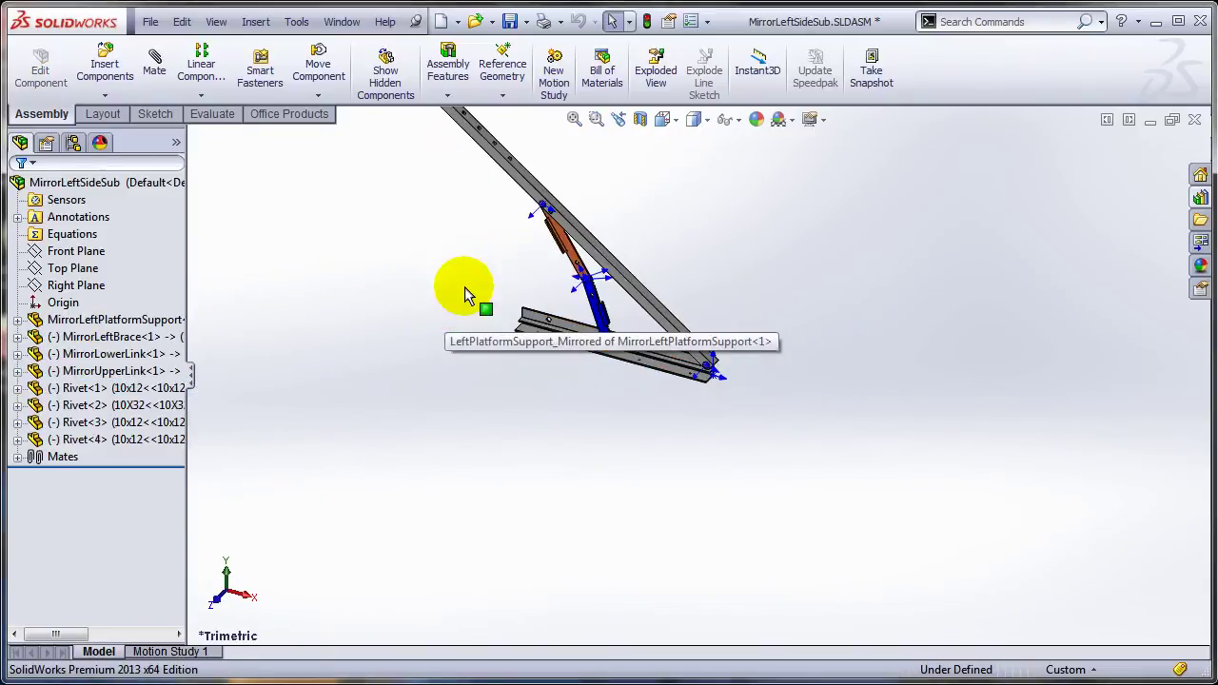
scroll(658, 354, down, 1)
Show MirrorLeftPlatformSupport's four mates and inspect Coincident8
click(704, 372)
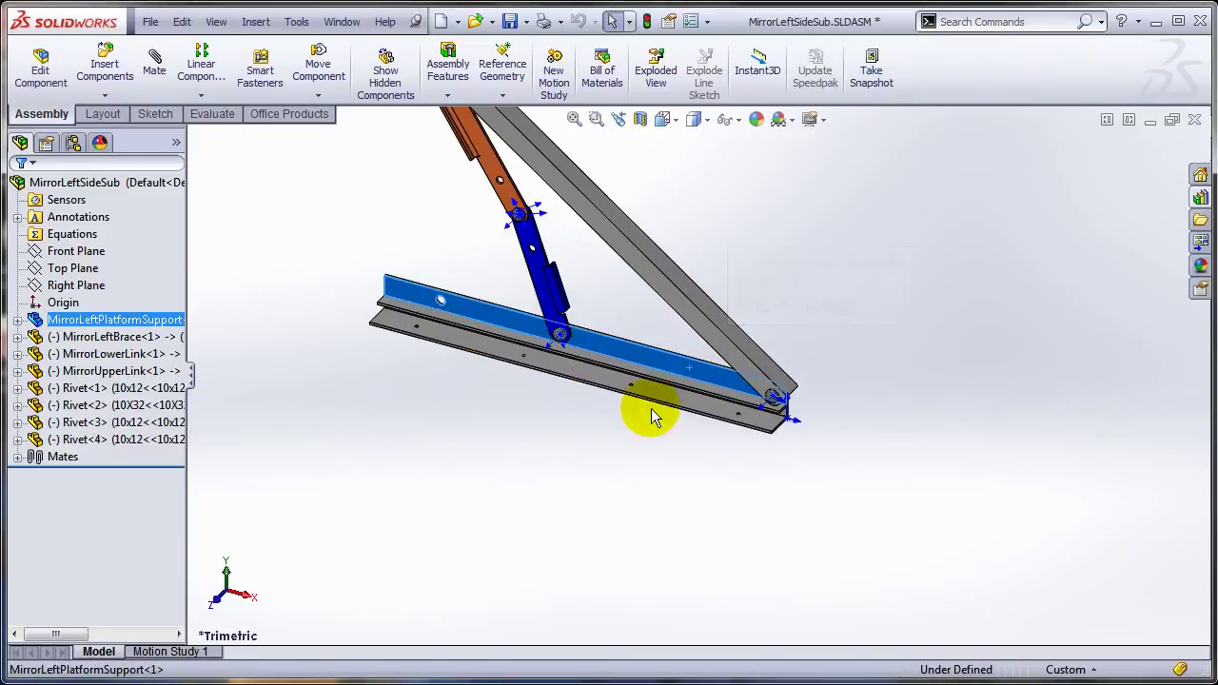
click(17, 320)
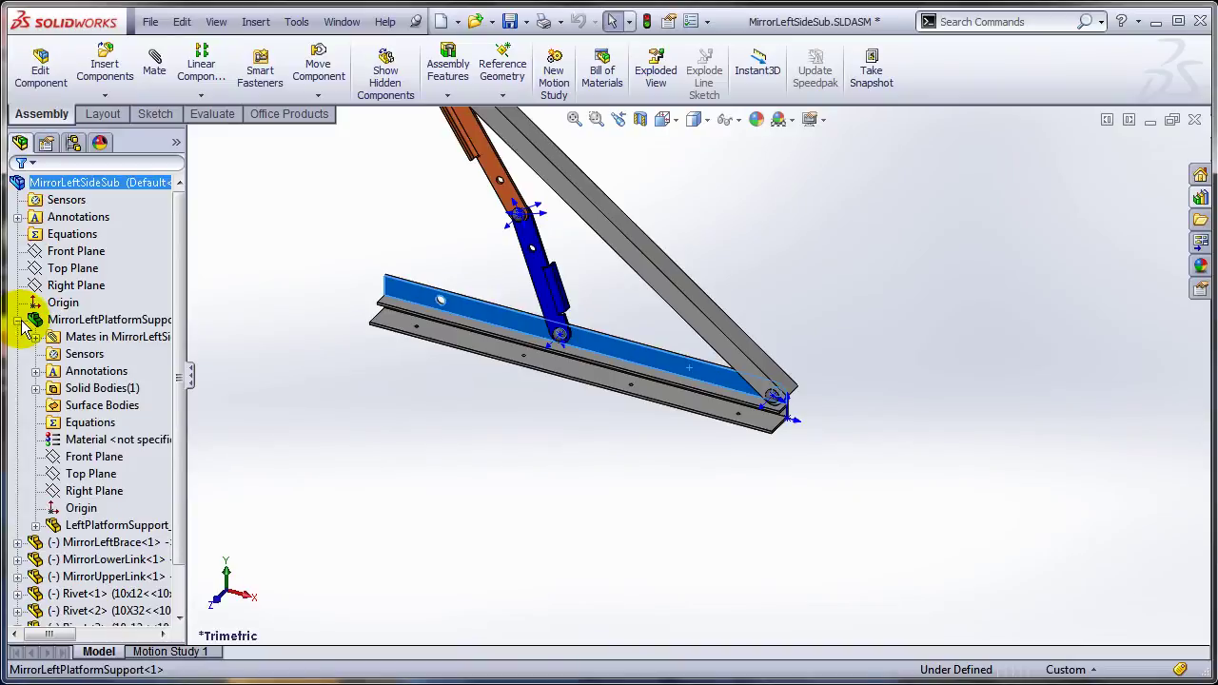
click(35, 337)
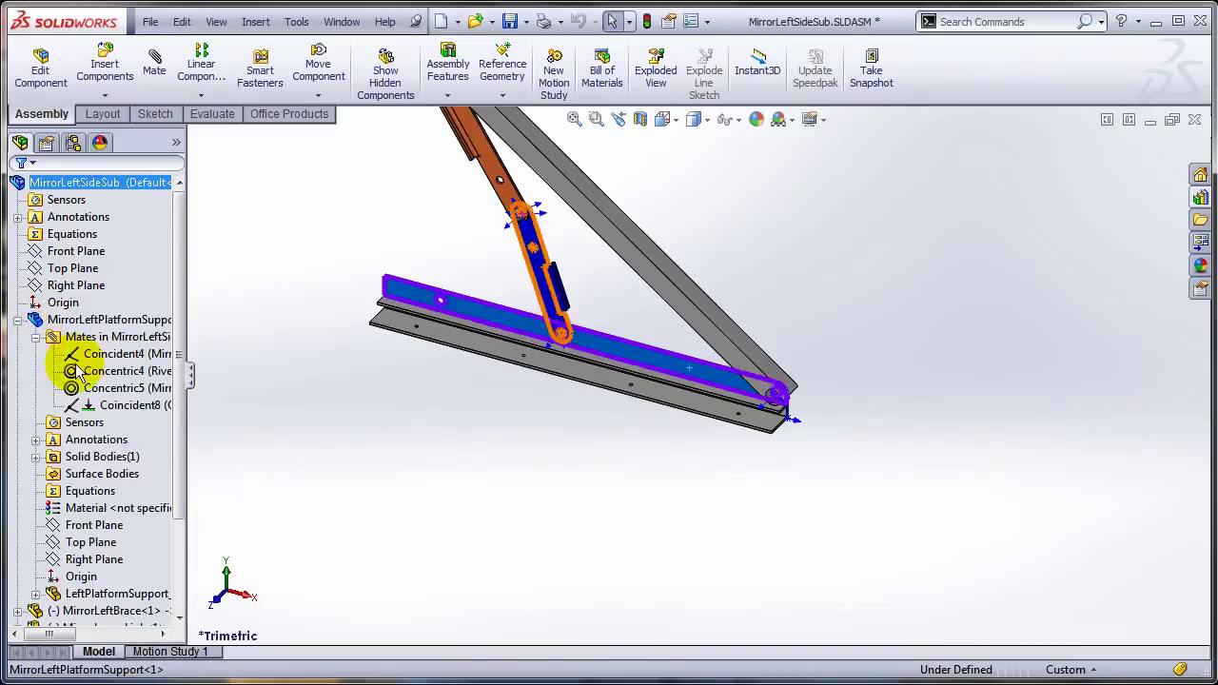
click(131, 406)
click(475, 474)
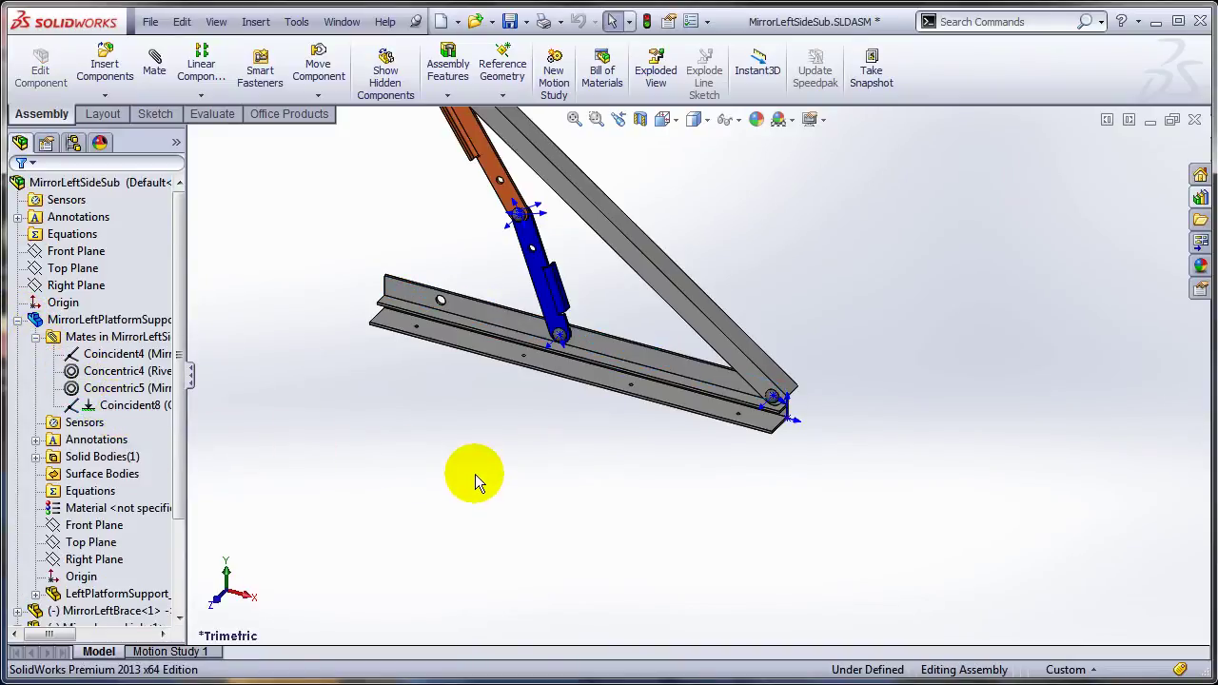